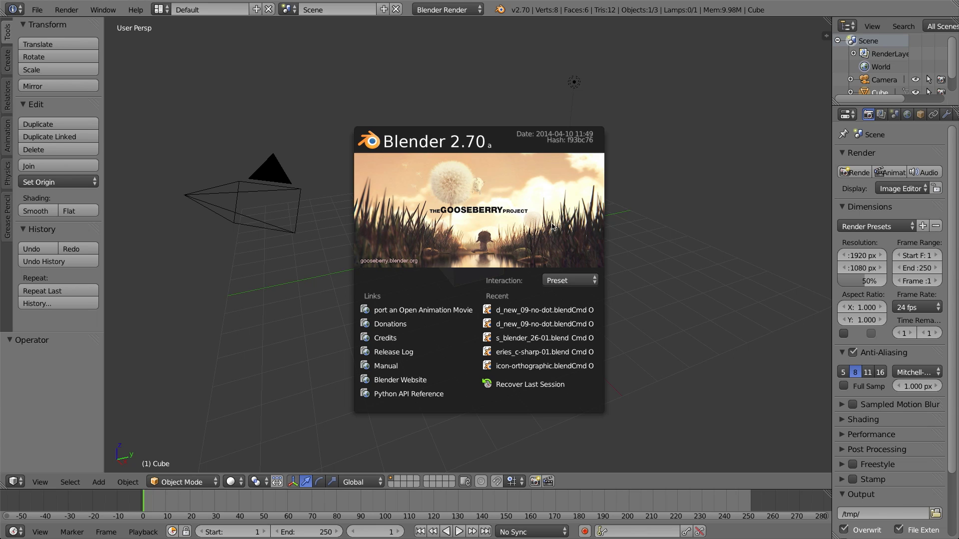
Dismiss the splash screen and toggle the tool shelf off and on, leaving it shown.
click(477, 189)
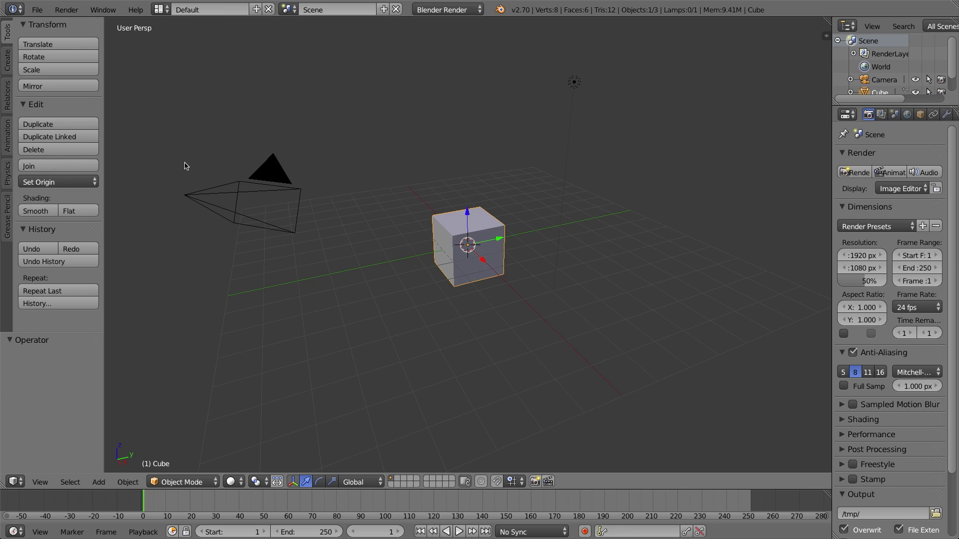
key(t)
key(t)
key(t)
key(t)
Select the camera, the lamp and the cube one after another in the 3D view.
right_click(268, 186)
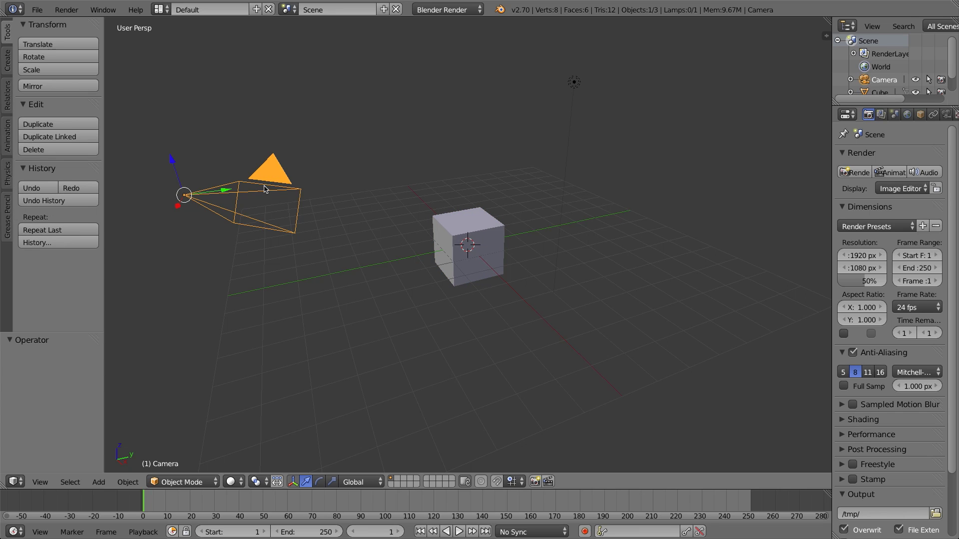
right_click(574, 81)
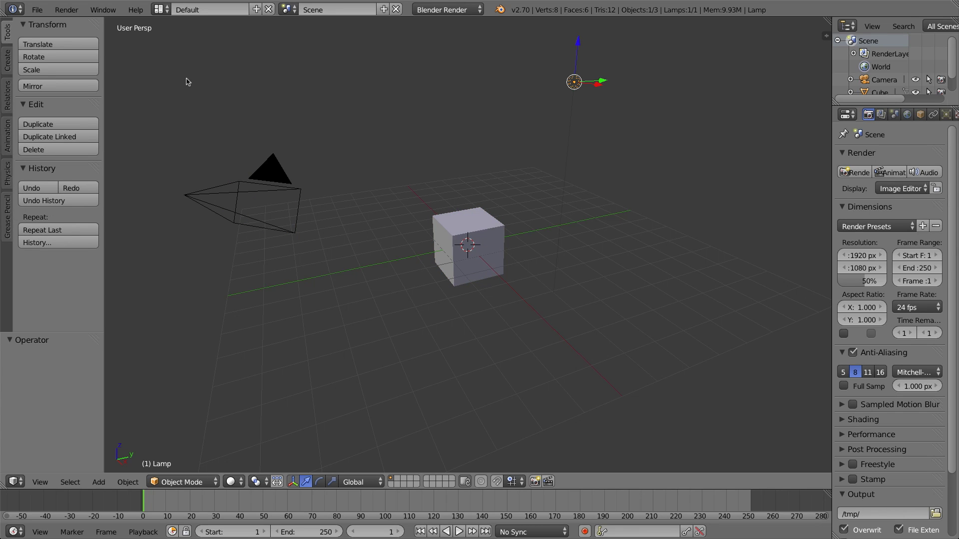
right_click(471, 215)
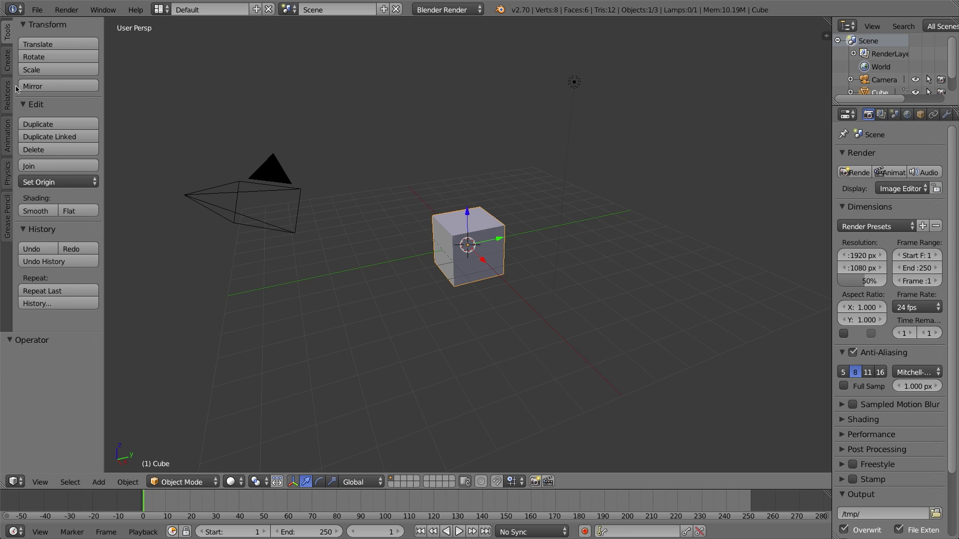
Examine the tool shelf's Create, Relations, Animation, Physics and Grease Pencil categories, and return to Tools.
click(7, 57)
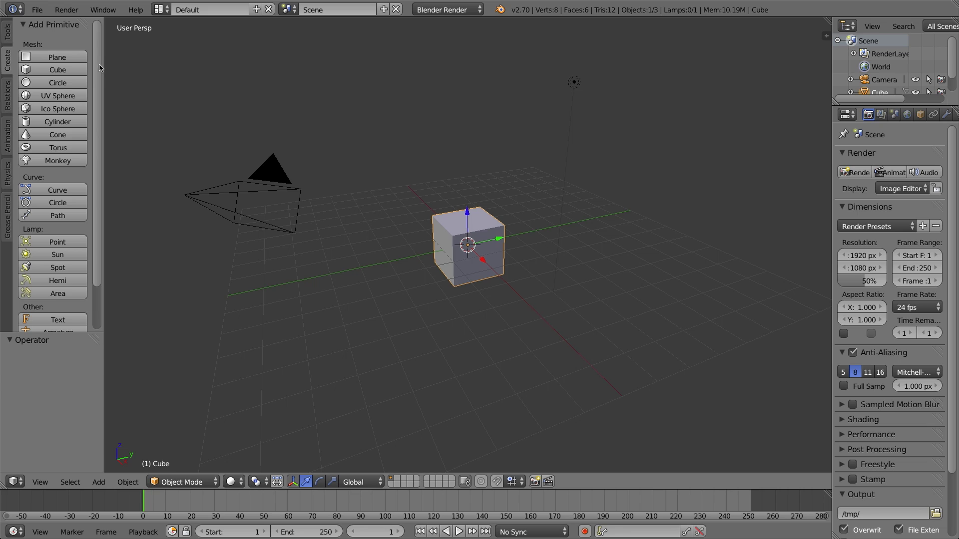
scroll(95, 70, down, 2)
scroll(95, 70, up, 2)
key(shift+a)
click(7, 92)
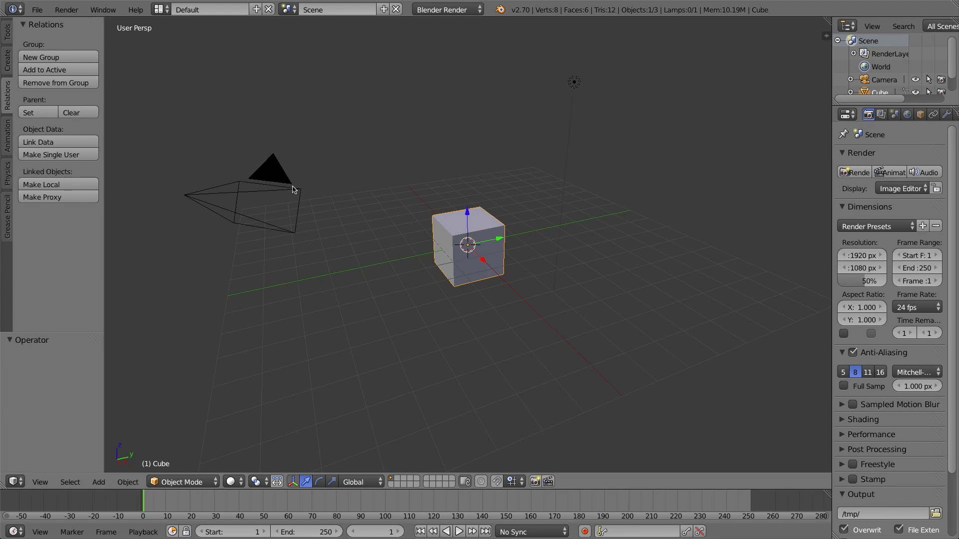
click(10, 136)
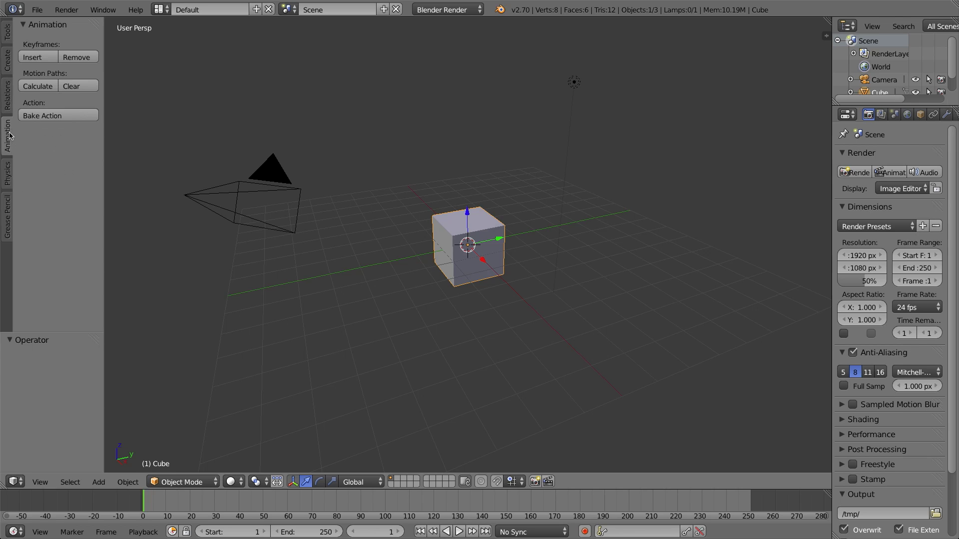
click(8, 176)
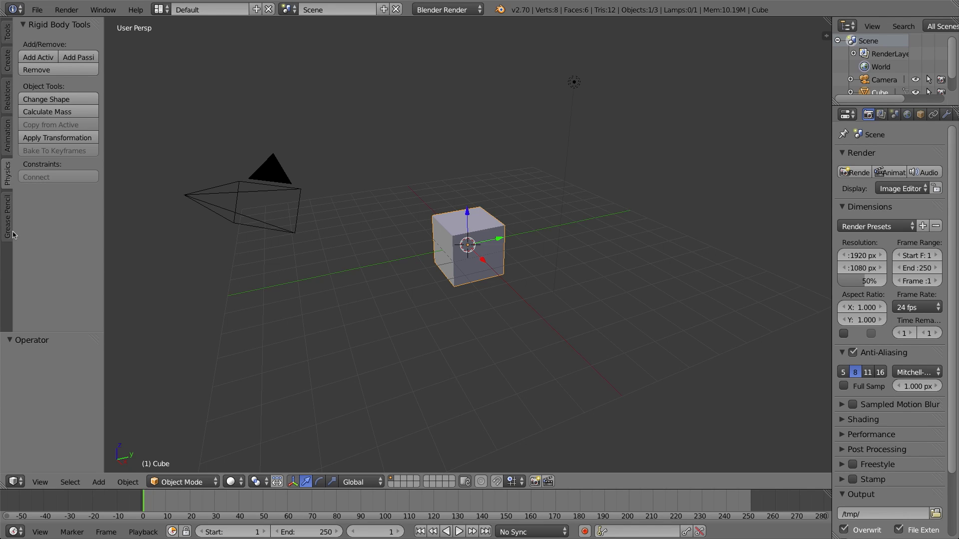
click(8, 220)
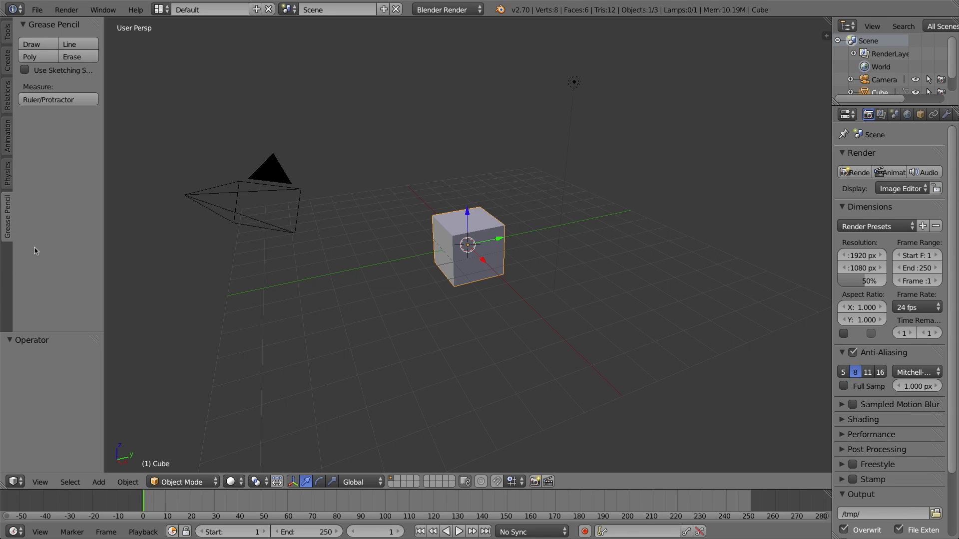
click(7, 34)
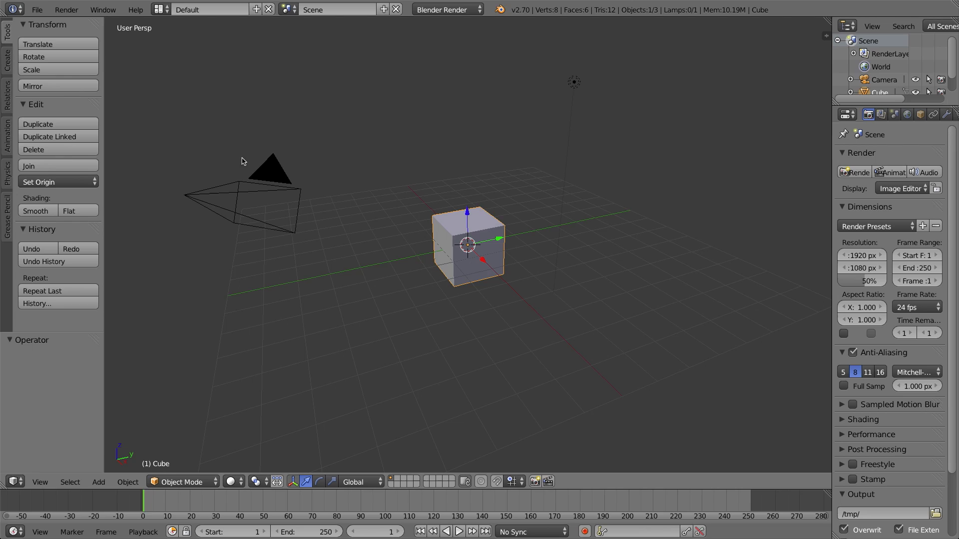
Collapse the tool shelf so the 3D view uses the freed space.
key(t)
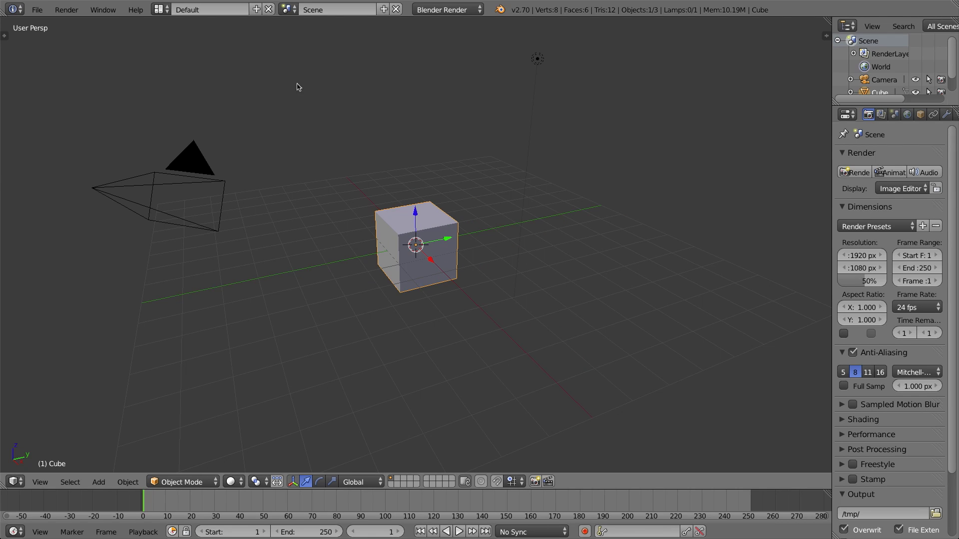
click(7, 36)
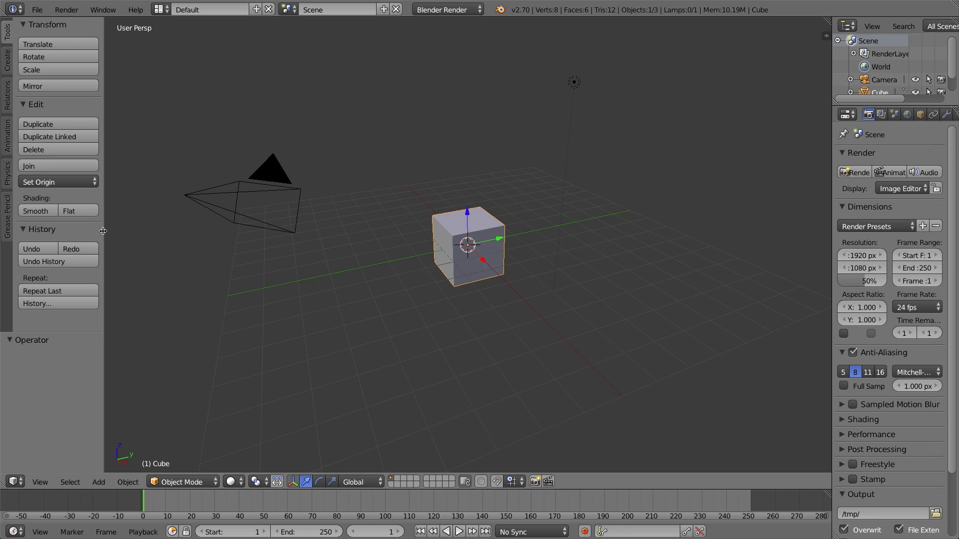
drag(104, 235, 13, 239)
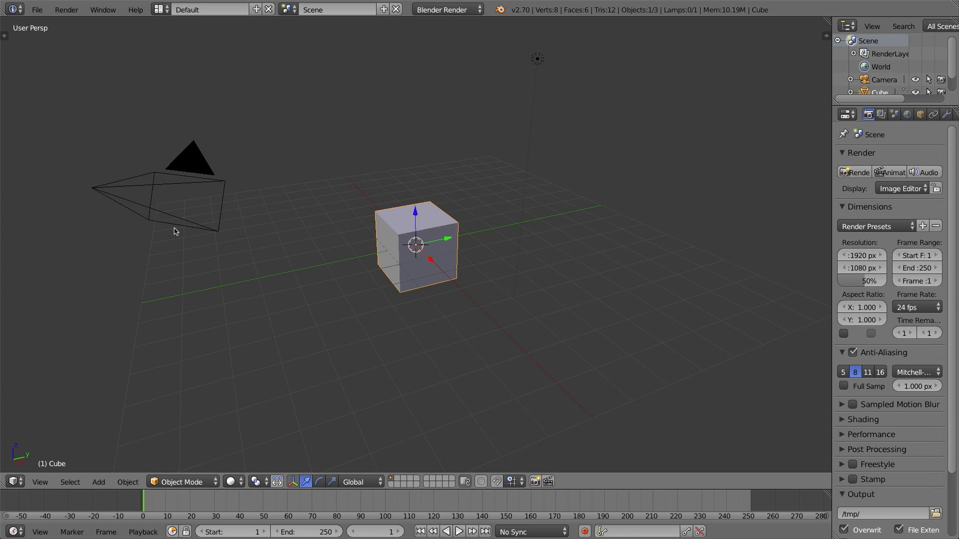
key(t)
key(t)
Toggle the 3D view's properties region and the tool shelf, leaving only the properties region shown.
click(823, 33)
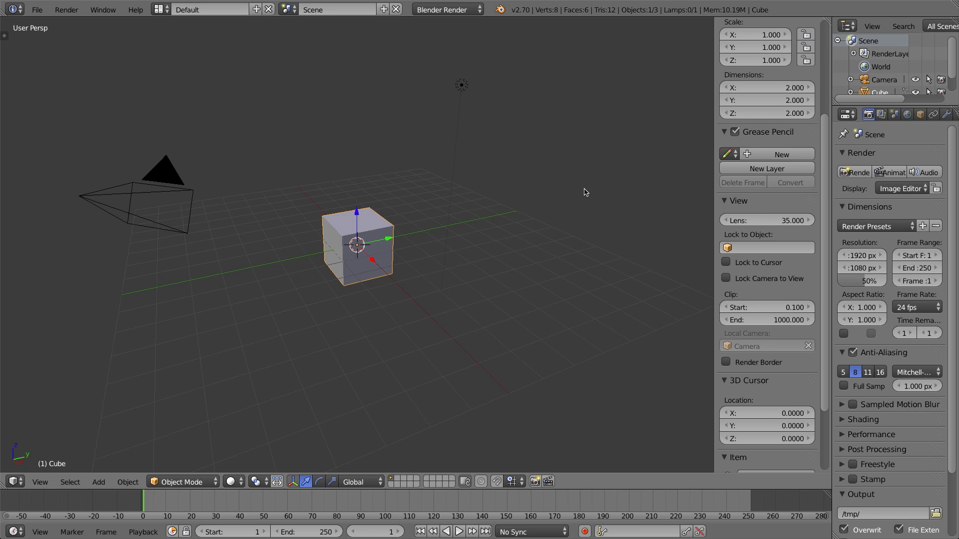
key(n)
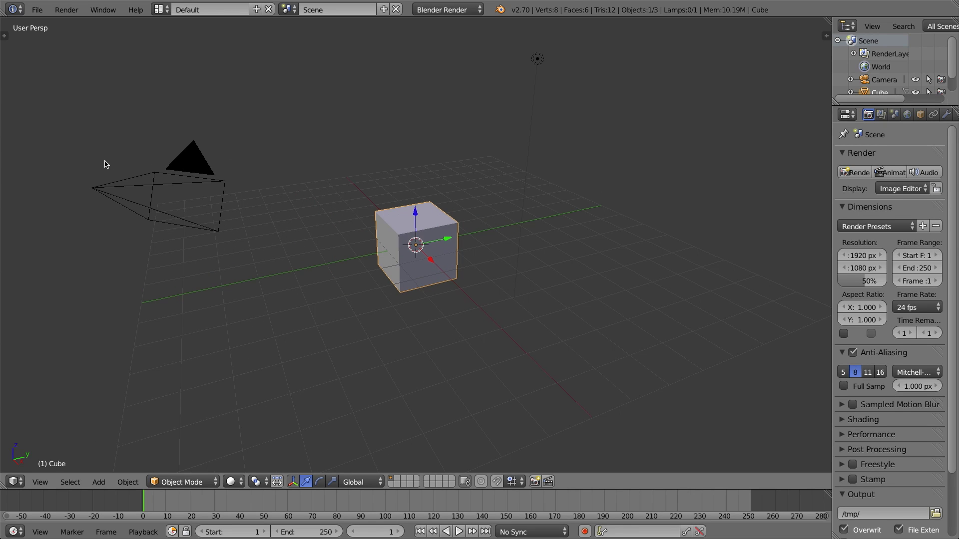
key(t)
key(t)
key(n)
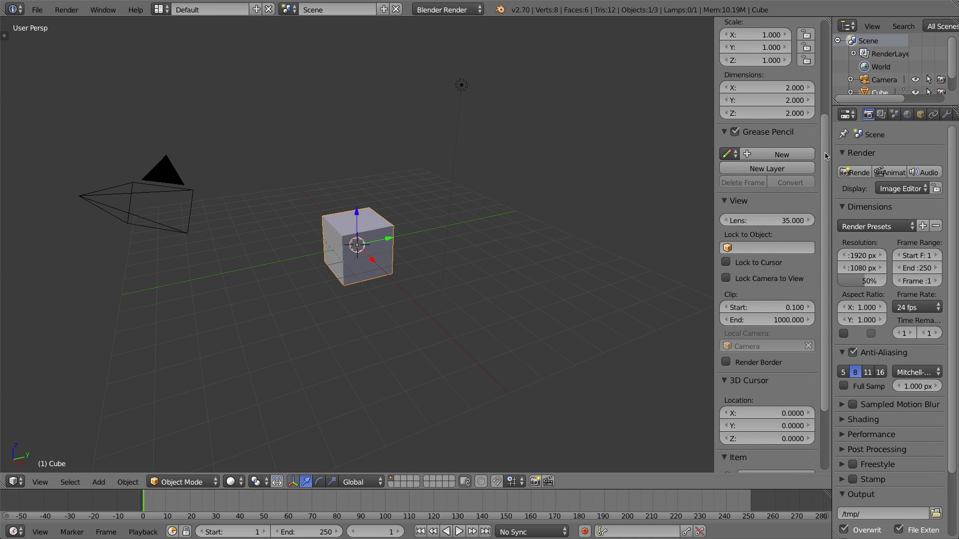
Collapse the Grease Pencil, View and 3D Cursor sections, keep Transform expanded, and hide the 3D view's properties region.
drag(827, 156, 825, 56)
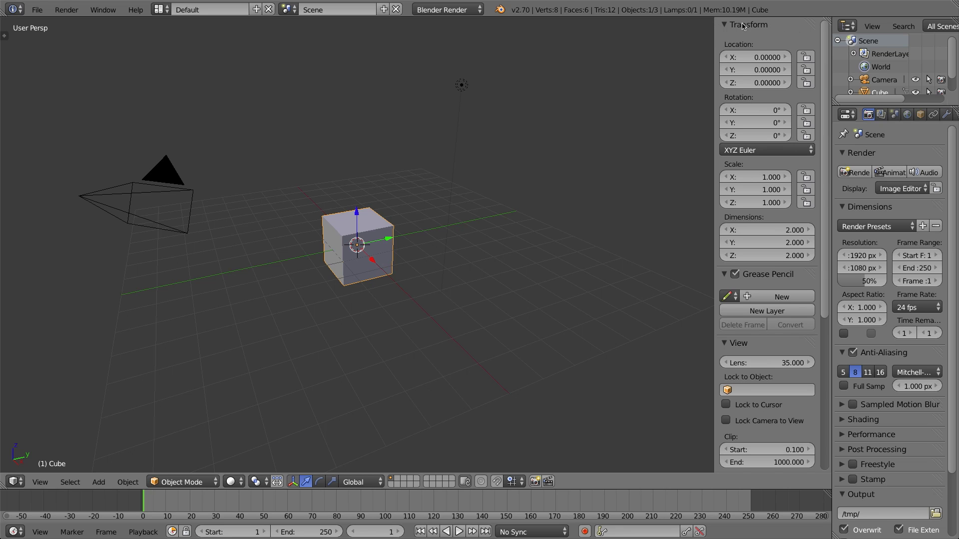
click(725, 25)
click(724, 25)
click(725, 25)
click(725, 25)
click(724, 274)
click(724, 290)
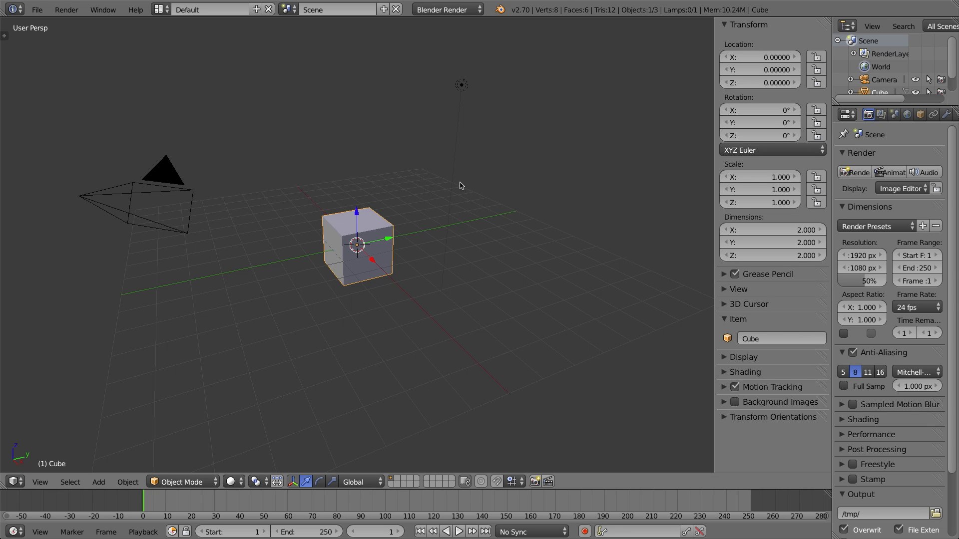
key(n)
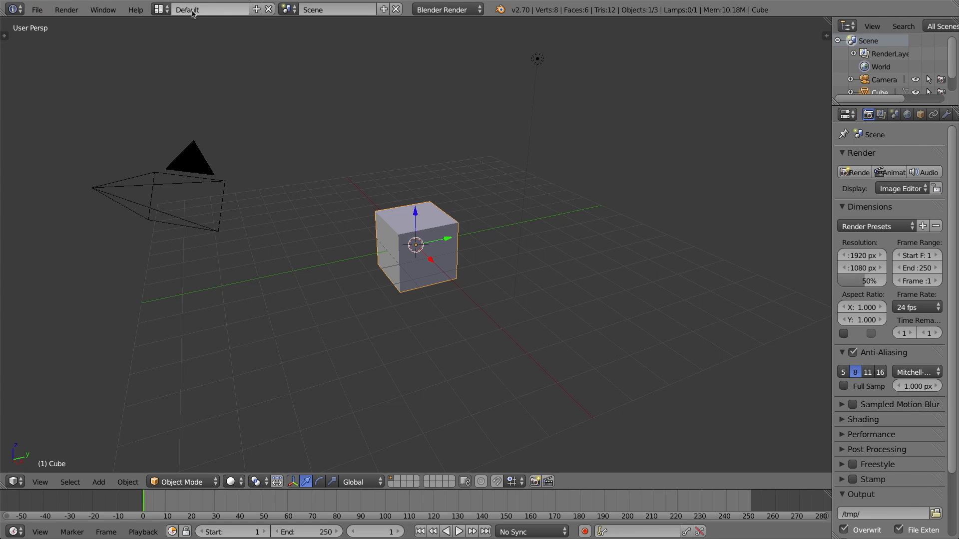
click(38, 11)
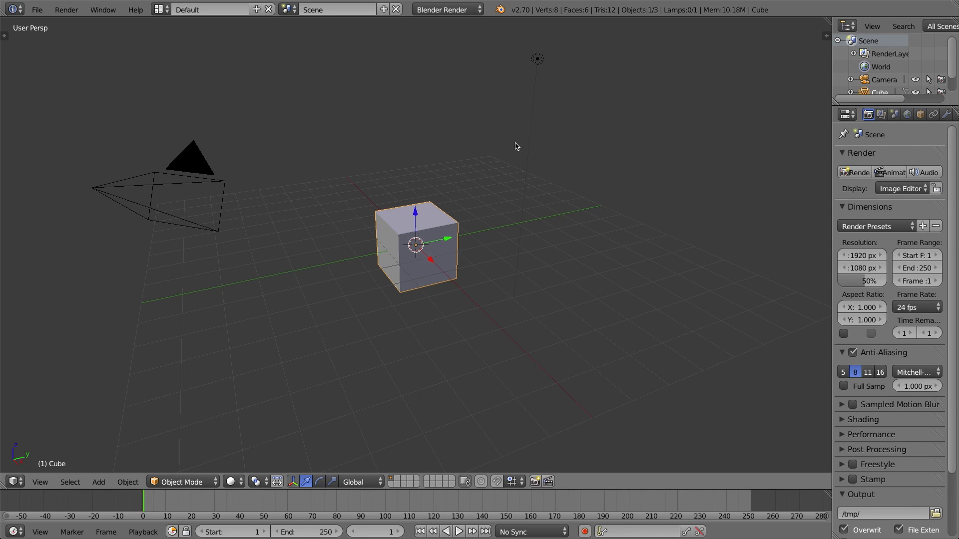
click(456, 10)
Widen the Outliner and Properties editors and make the Outliner taller so all scene objects fit.
drag(831, 56, 764, 55)
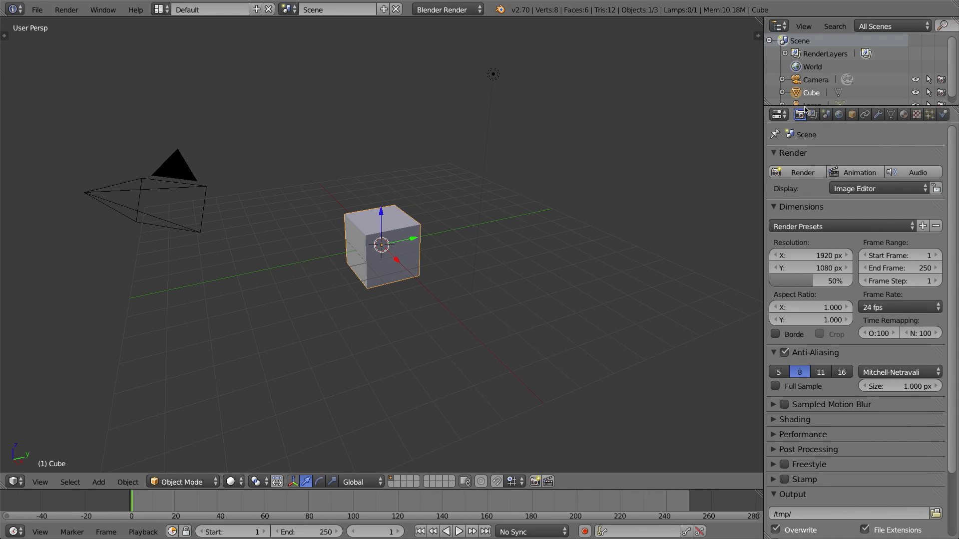
drag(804, 106, 798, 149)
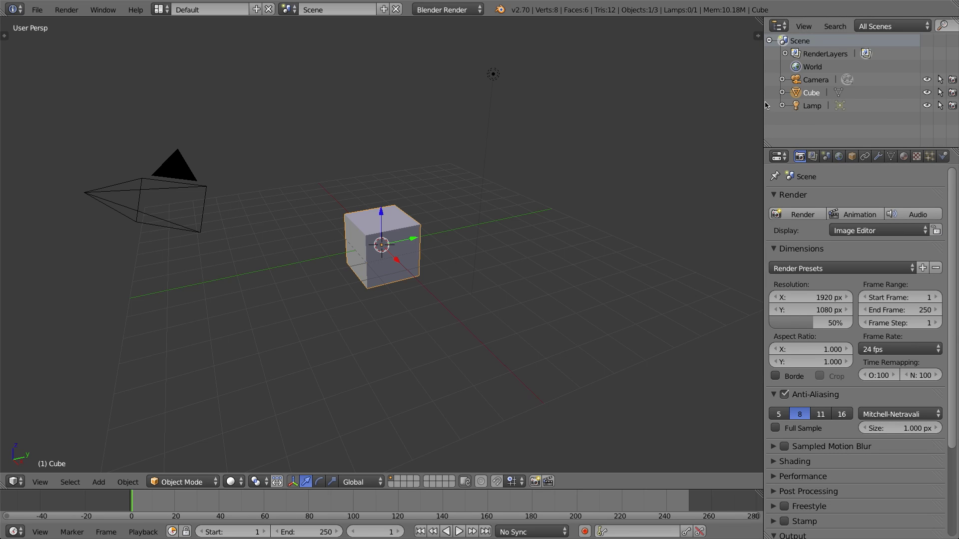
drag(764, 102, 770, 103)
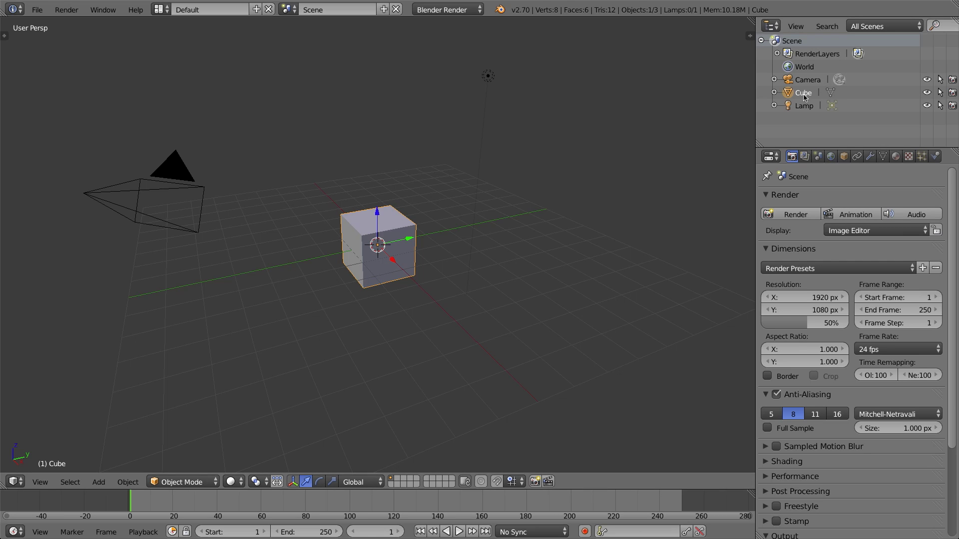
Select the lamp and the camera, toggle the camera's viewport visibility and selectability off and on, and reselect the cube.
right_click(490, 79)
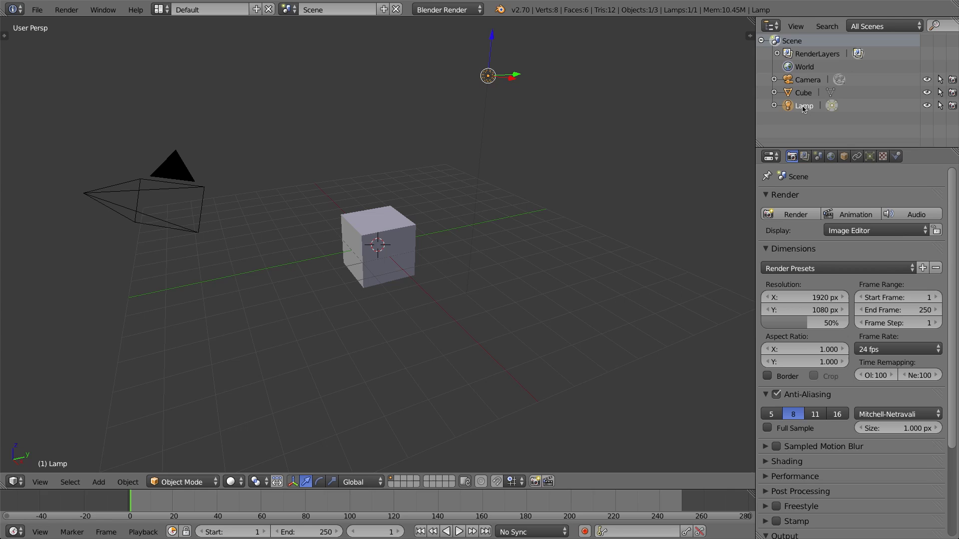
right_click(176, 170)
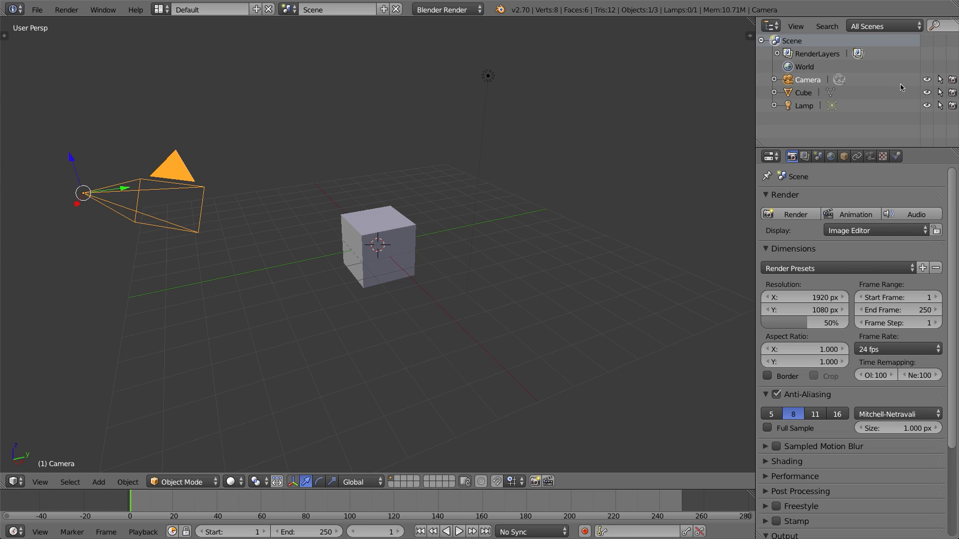
click(926, 80)
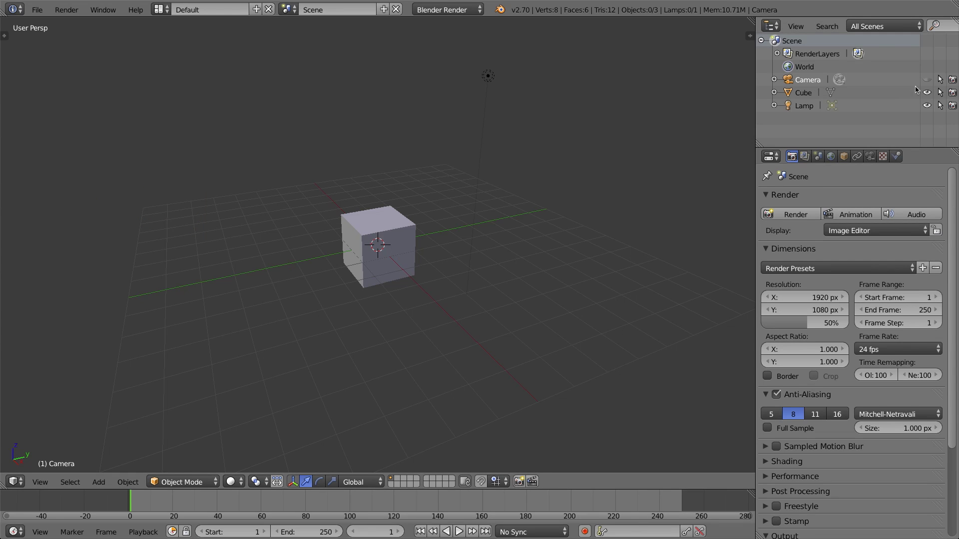
click(927, 80)
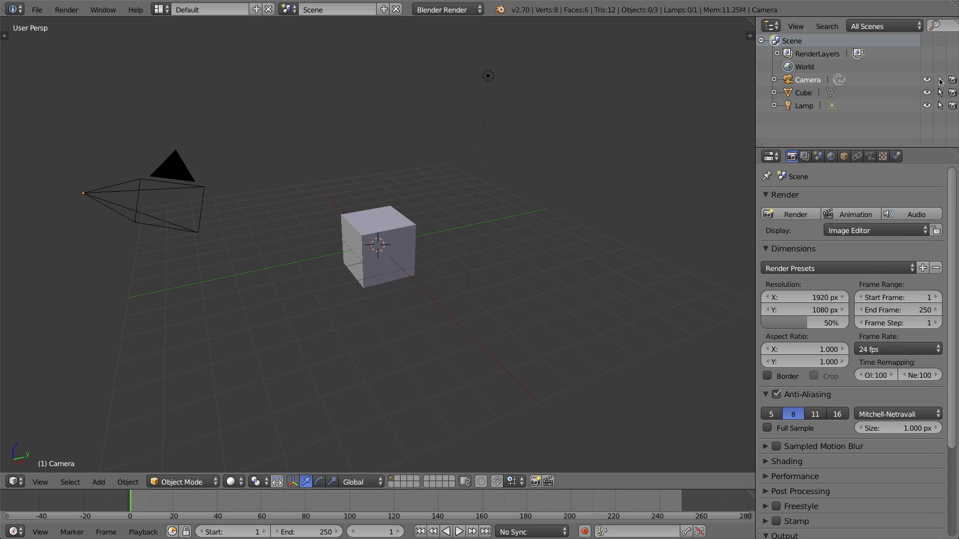
click(939, 81)
right_click(386, 242)
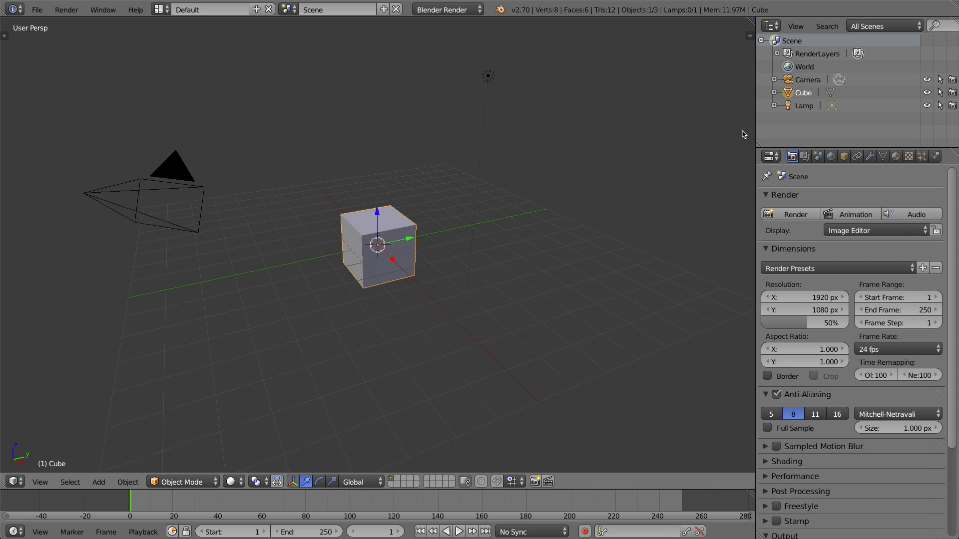
Exclude the cube from rendering, render a still image, and return to the 3D view.
click(953, 93)
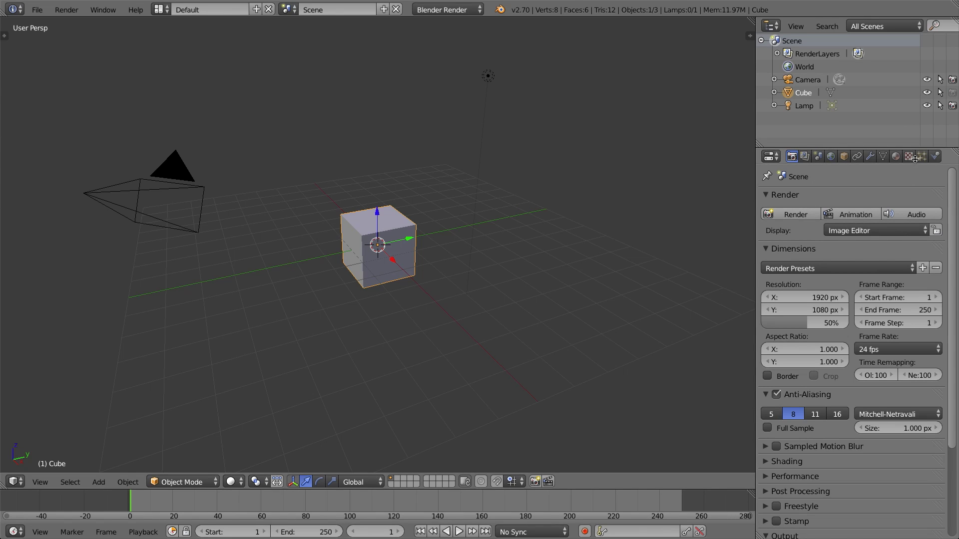
click(794, 214)
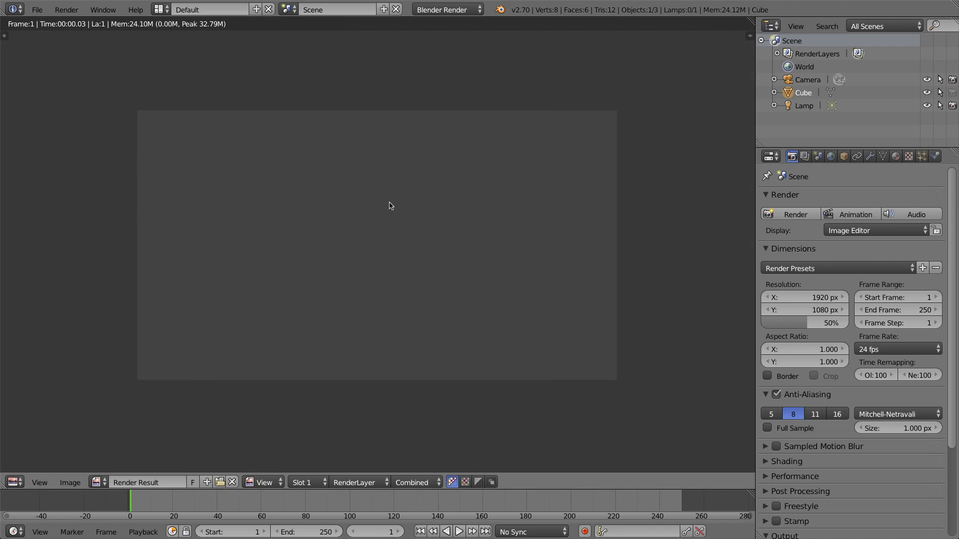
key(Escape)
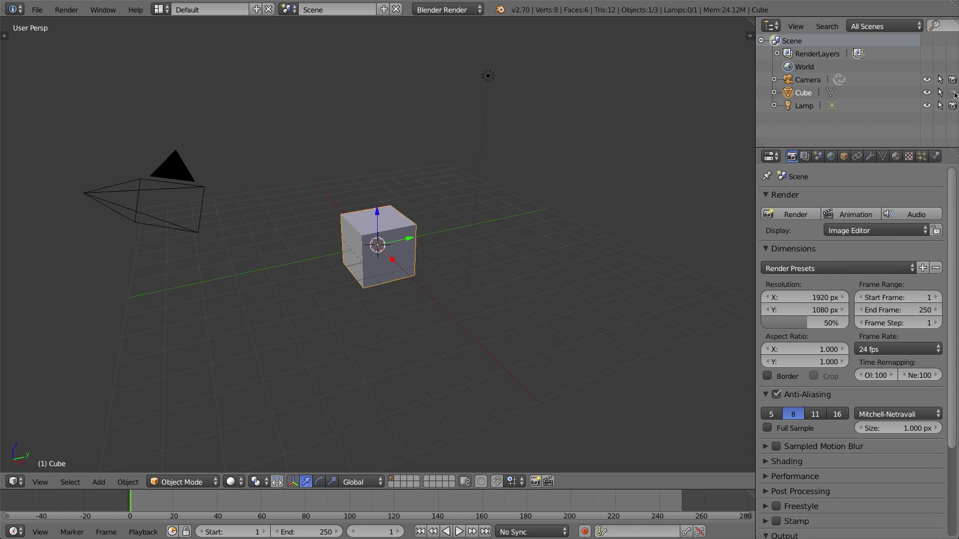
Make the cube renderable again, render a still image, and return to the 3D view.
click(794, 214)
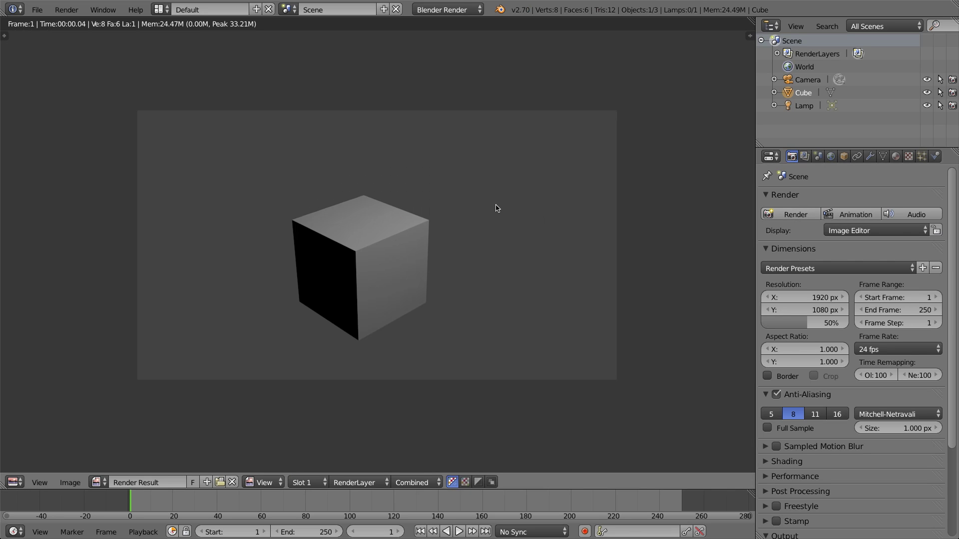
key(Escape)
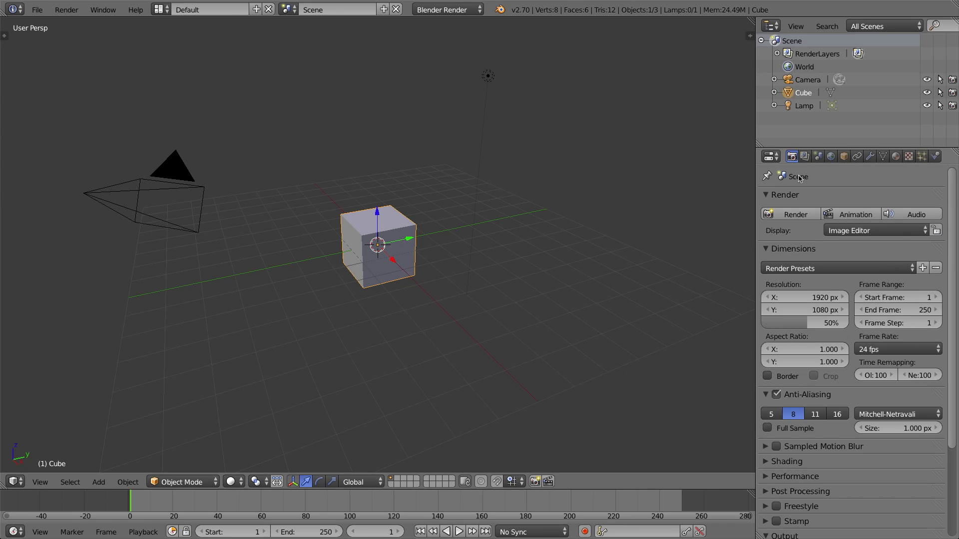
Browse the scene and world properties and display the cube's object properties.
click(817, 157)
click(830, 156)
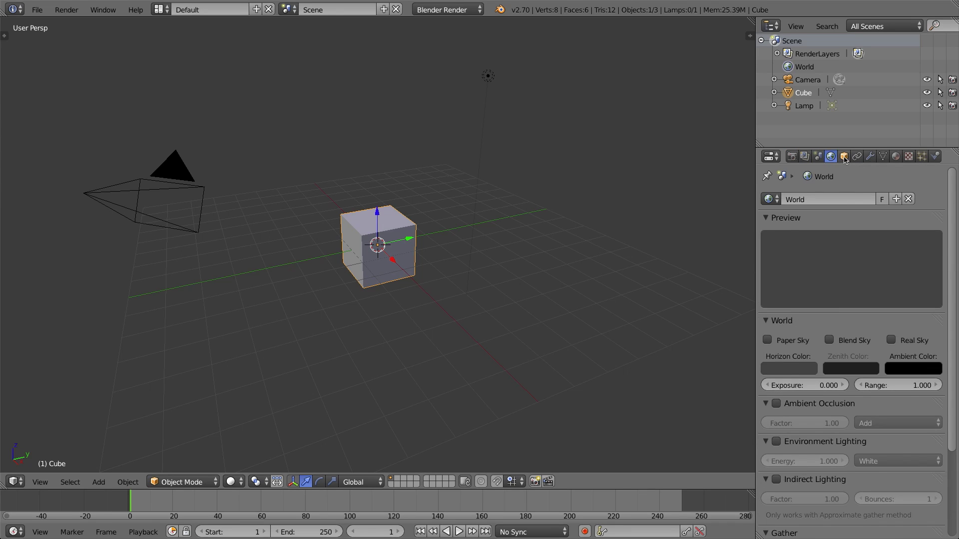
click(844, 157)
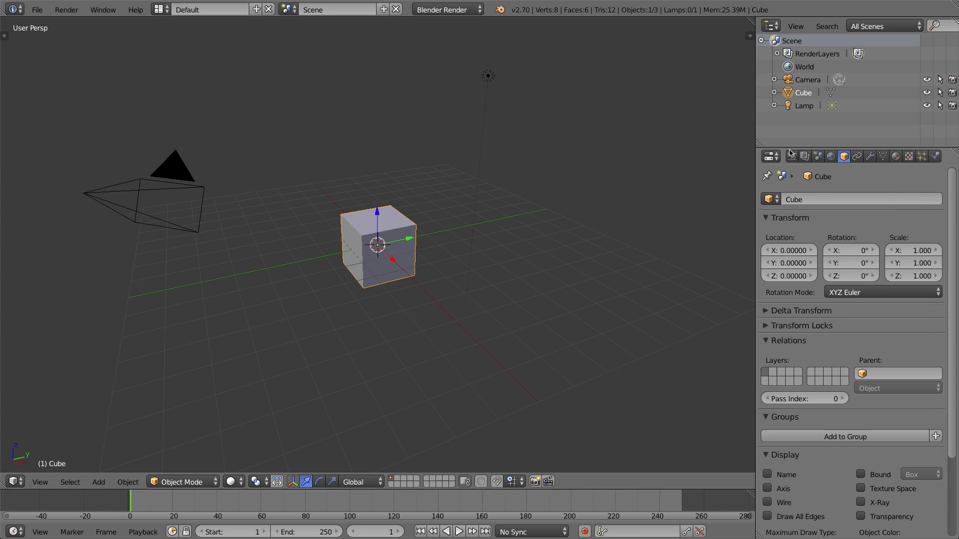
Display the render properties, collapse the Render, Dimensions and Anti-Aliasing panels, and glance at the texture and material properties in between.
click(791, 156)
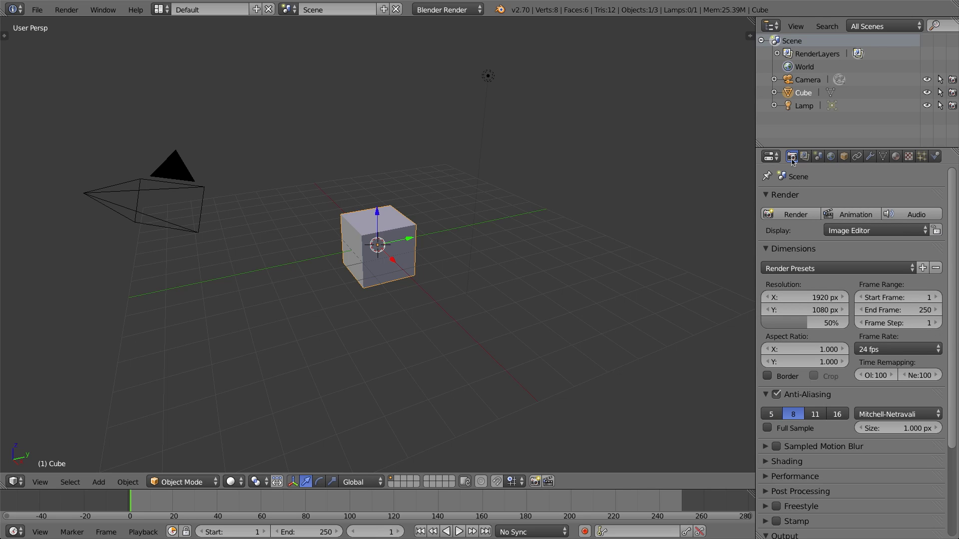
click(766, 195)
click(768, 209)
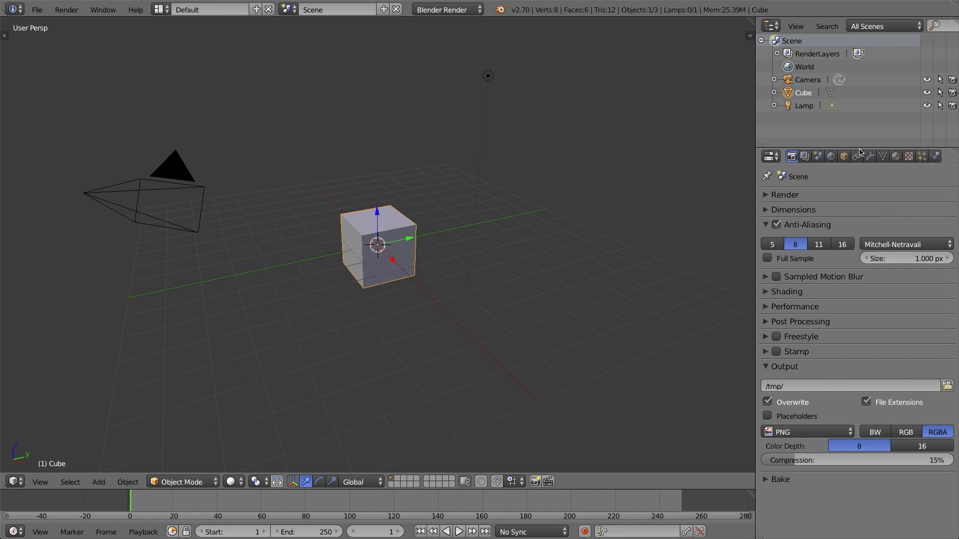
click(909, 156)
click(895, 157)
click(792, 156)
click(766, 226)
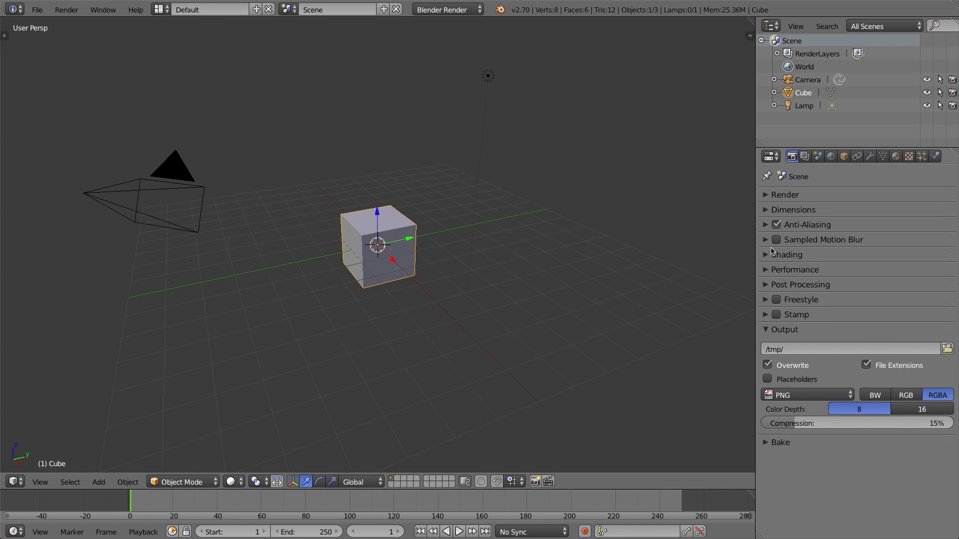
Expand the Render and Dimensions panels, move Dimensions above Render, collapse Dimensions, and restore the original panel order.
click(772, 196)
click(768, 249)
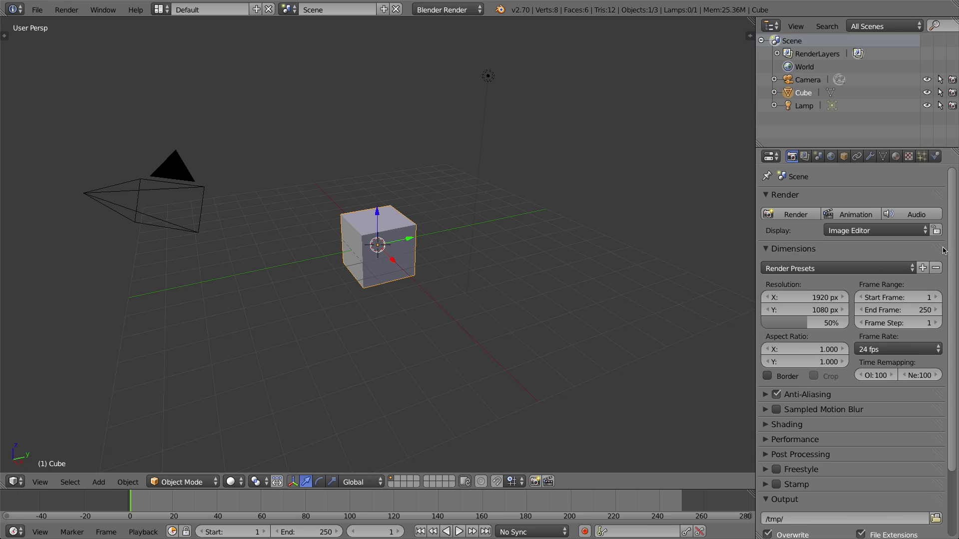
drag(940, 251, 939, 197)
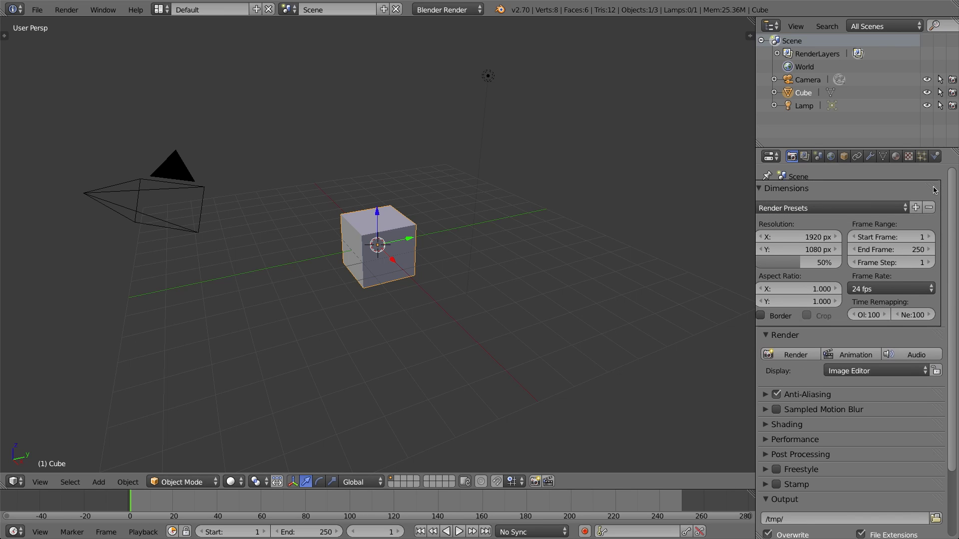
click(765, 195)
drag(951, 213, 949, 195)
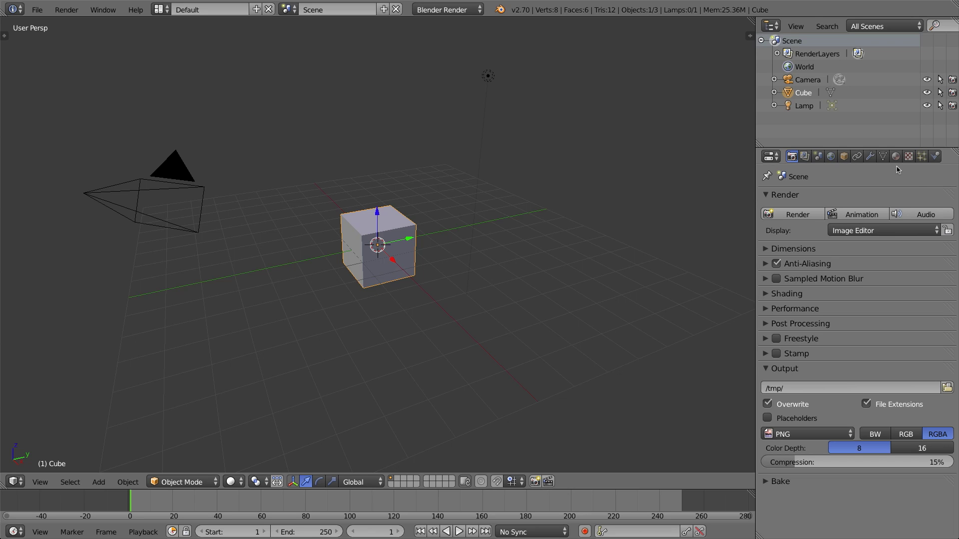
Select the lamp, camera and cube in turn to compare their property categories, finish on the lamp, and set the current frame to 231.
right_click(491, 80)
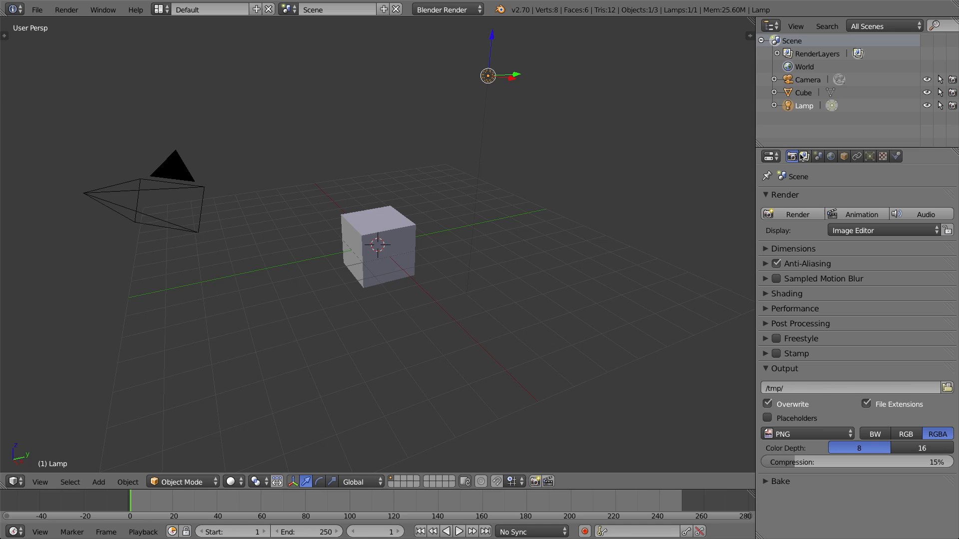
right_click(169, 172)
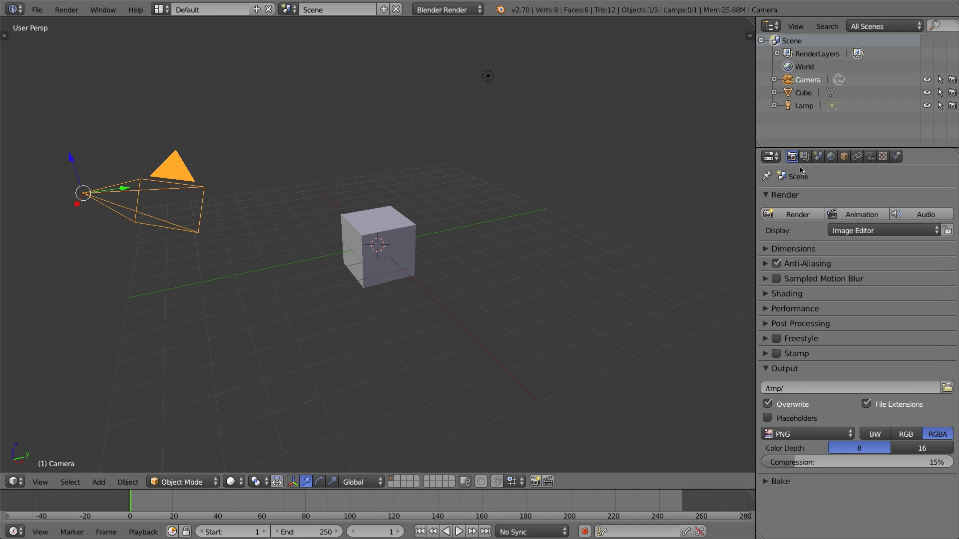
right_click(357, 224)
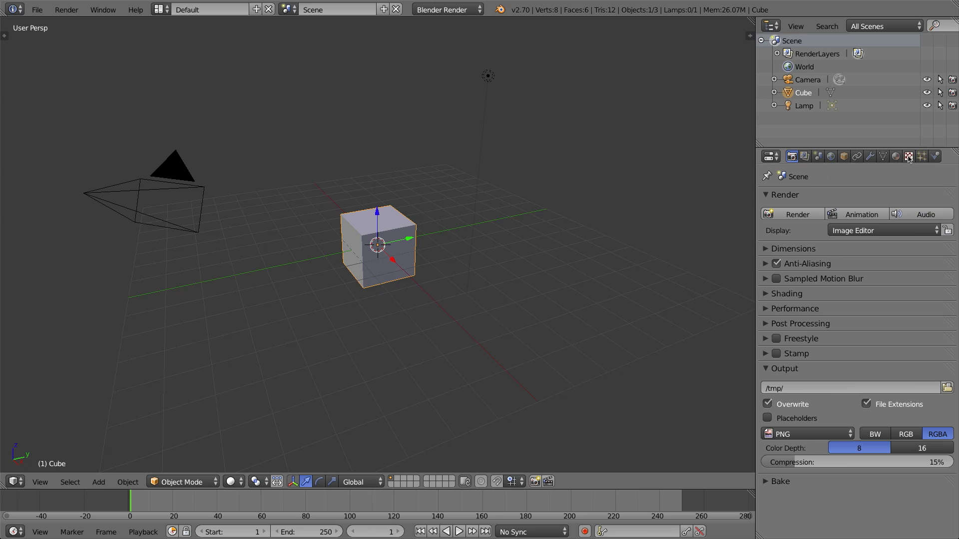
right_click(172, 166)
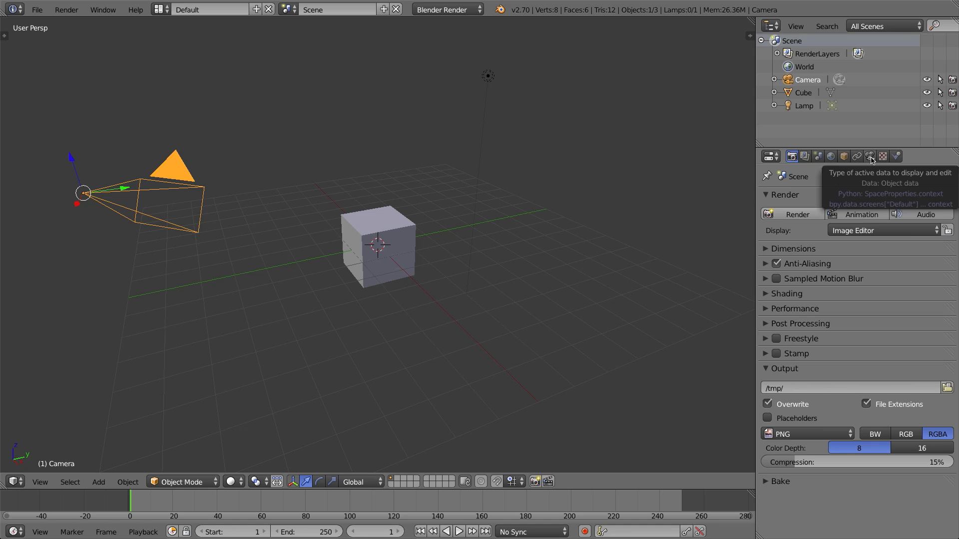
right_click(488, 74)
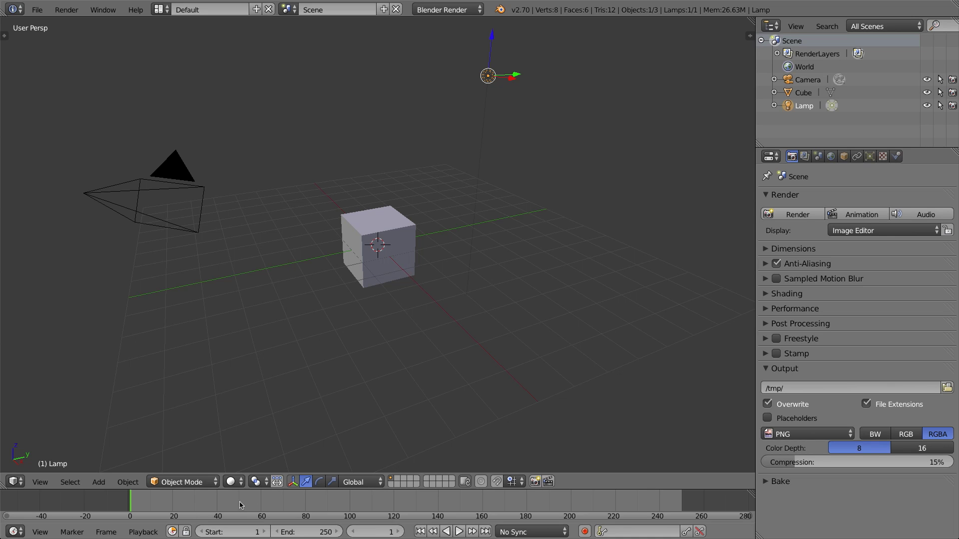
drag(141, 504, 639, 505)
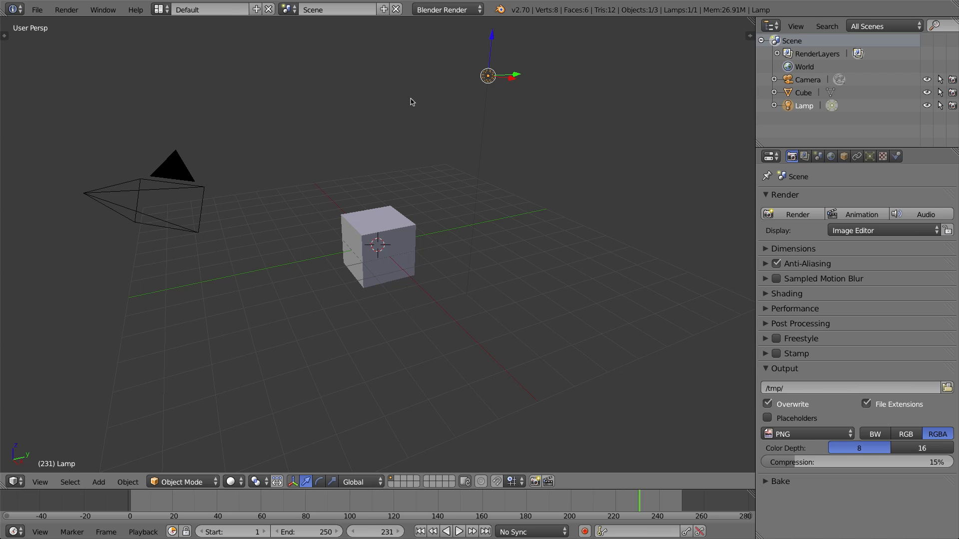
Preview the Game Logic and UV Editing screen layouts, and return to the Default layout.
click(168, 11)
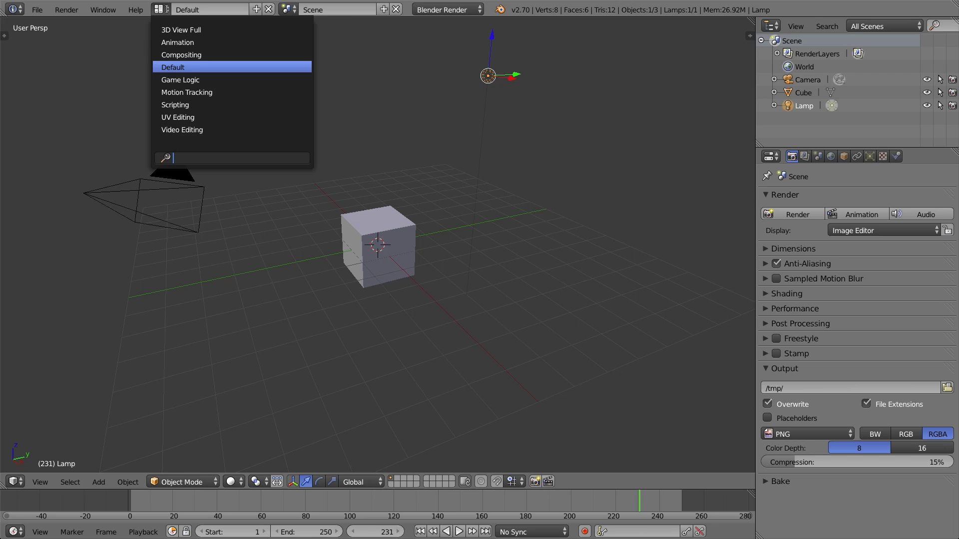
click(182, 80)
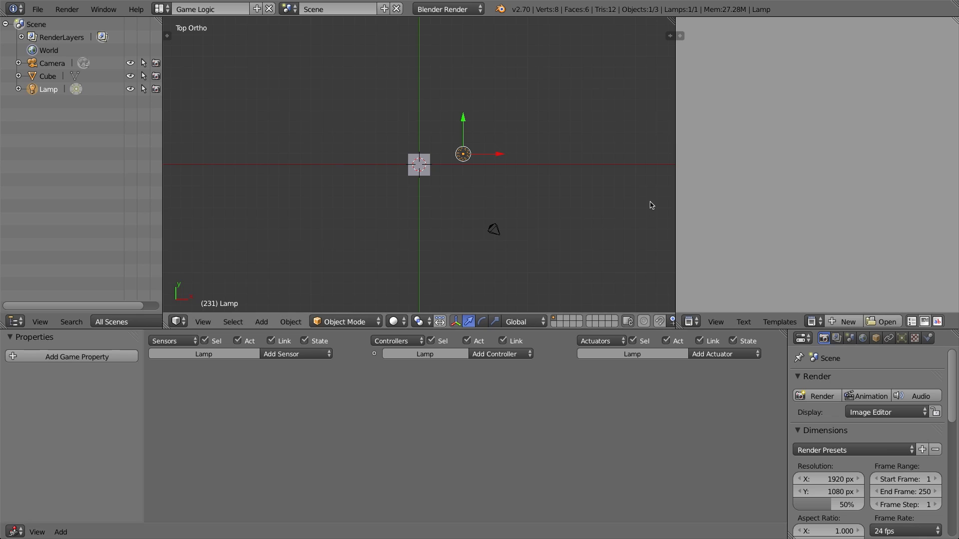
click(160, 10)
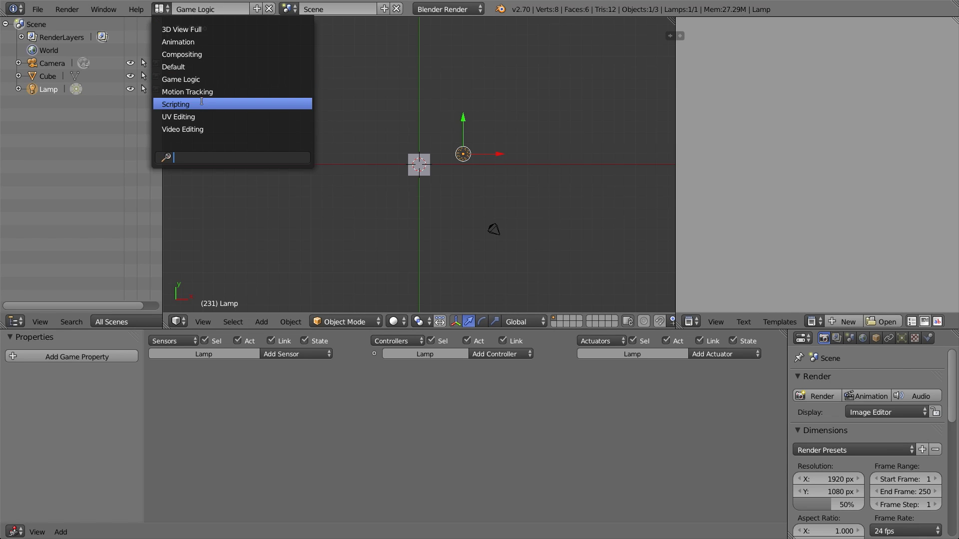
click(200, 116)
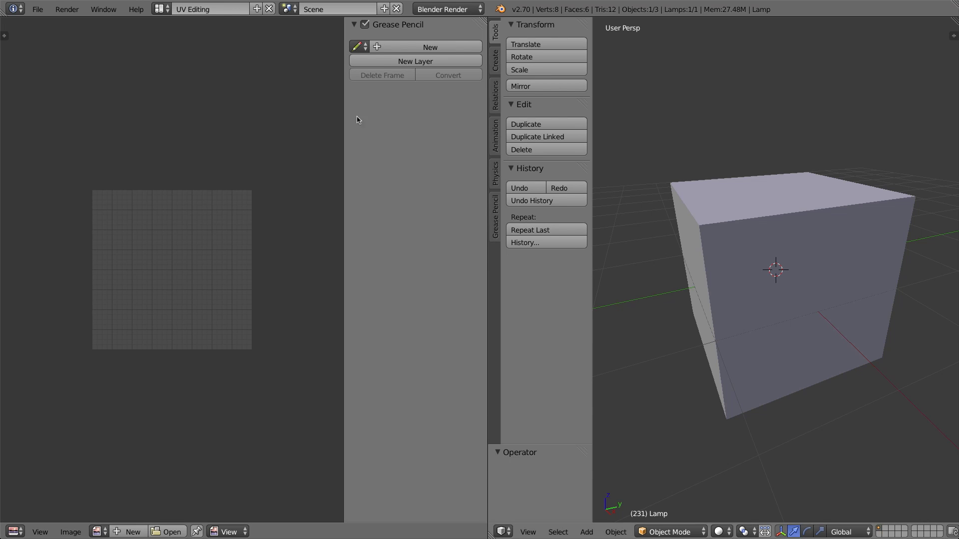
click(160, 9)
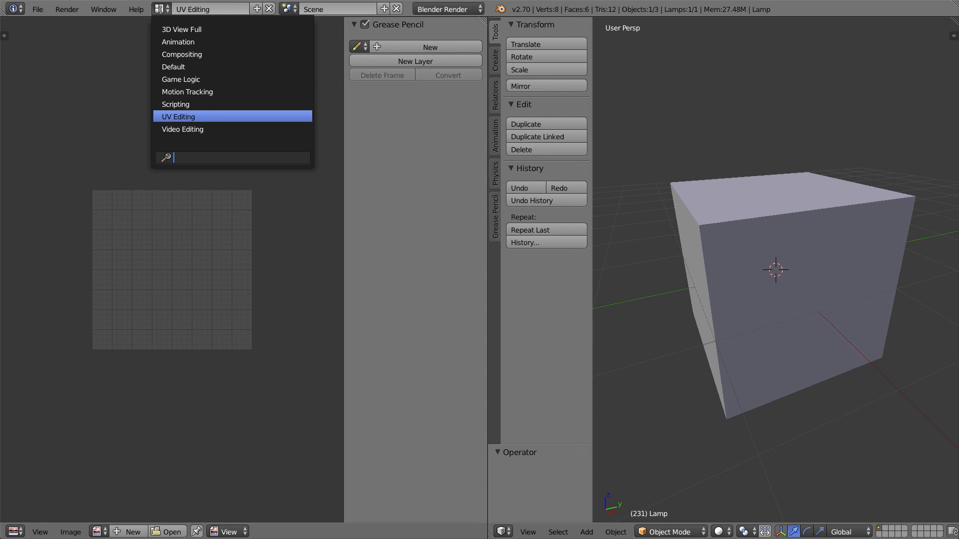
click(186, 67)
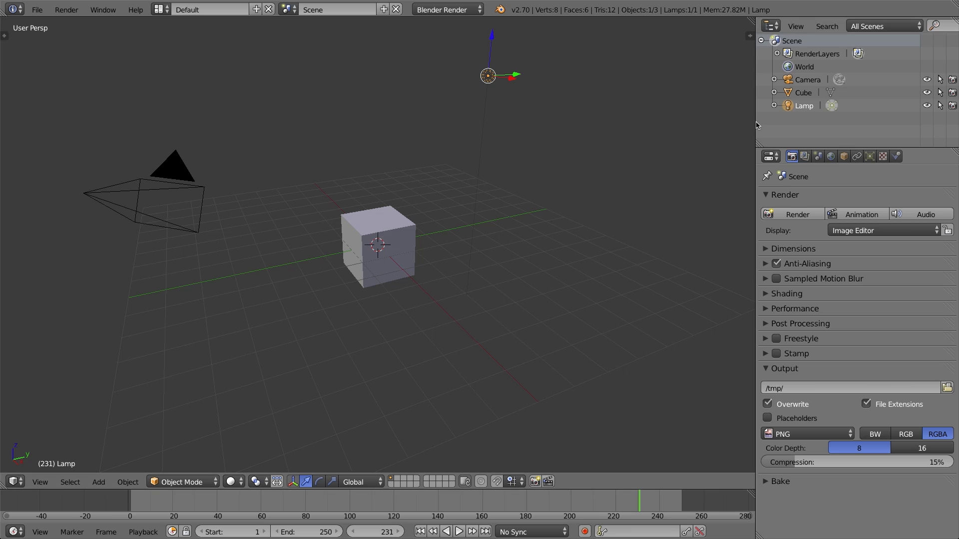
Widen the column holding the Outliner and Properties editors, and change the Outliner area into a 3D View.
drag(757, 125, 833, 126)
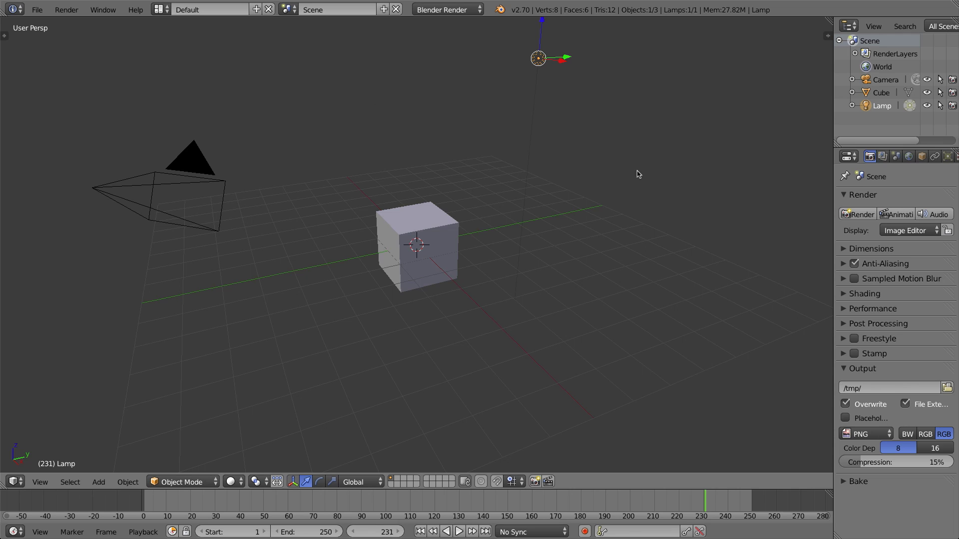
drag(833, 124, 732, 125)
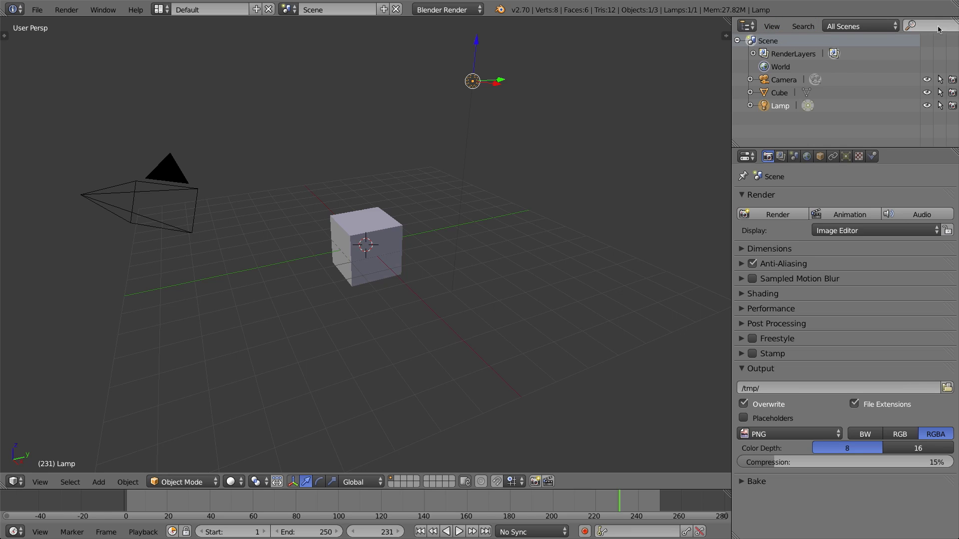
click(749, 28)
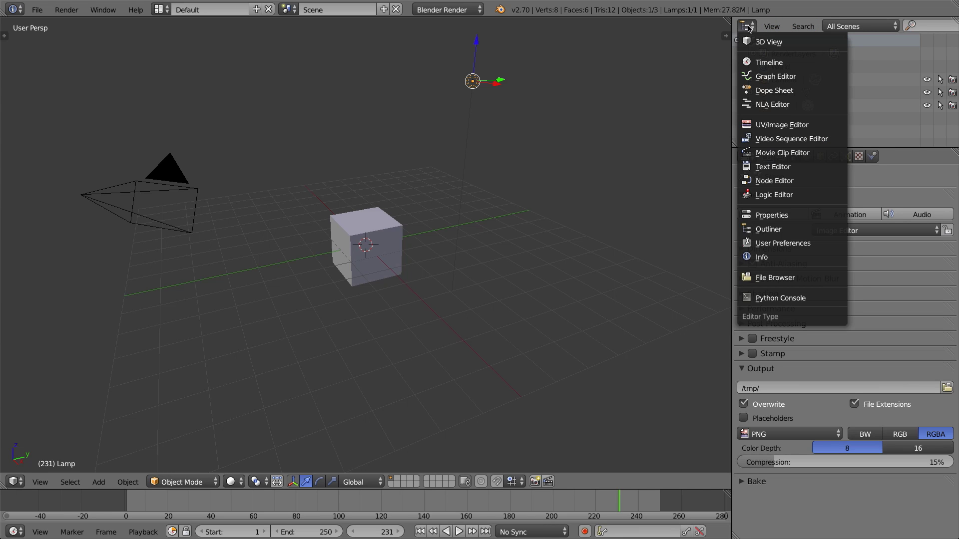
click(769, 42)
middle_drag(781, 59, 795, 24)
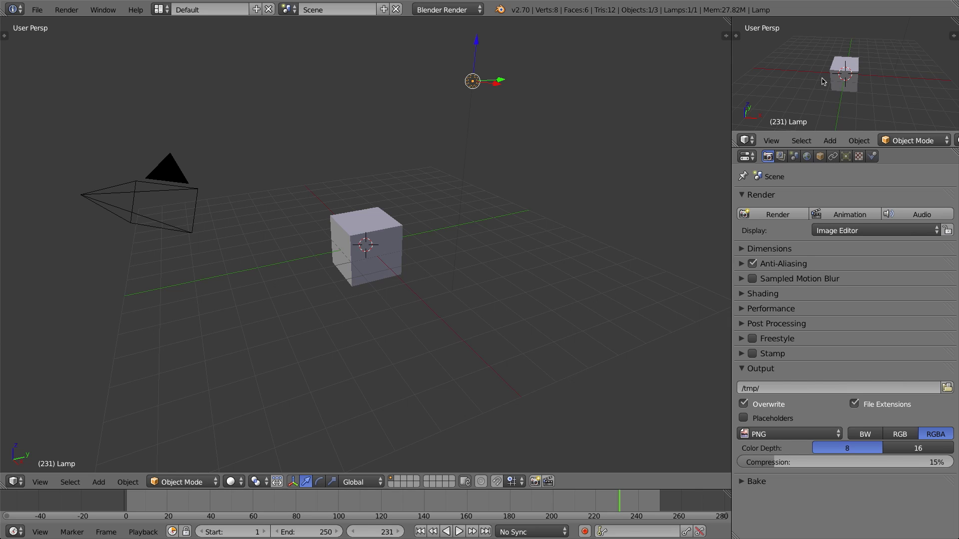
Show the camera view in the small 3D View and fit the camera frame to the area.
click(773, 142)
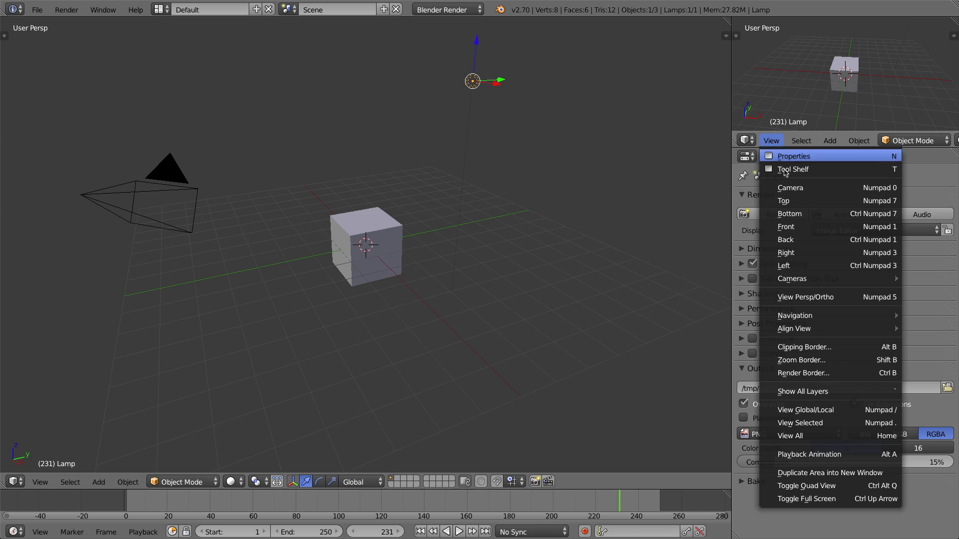
click(798, 187)
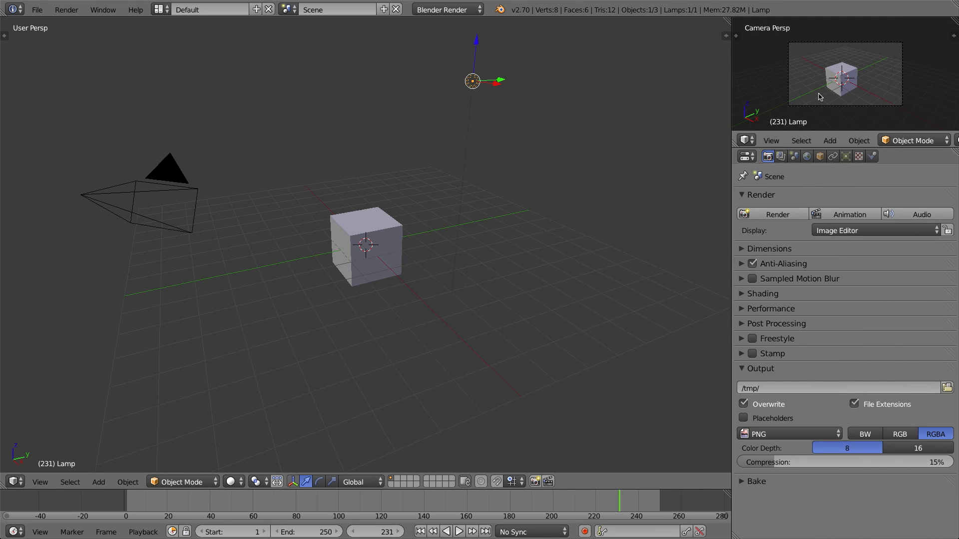
key(Home)
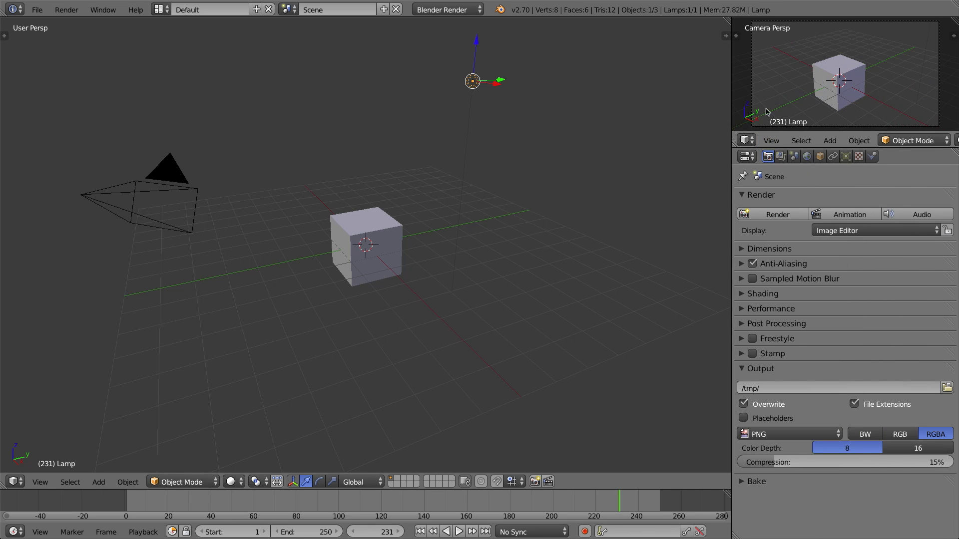
Increase the height of the Timeline area below the main 3D View.
middle_drag(571, 144, 408, 196)
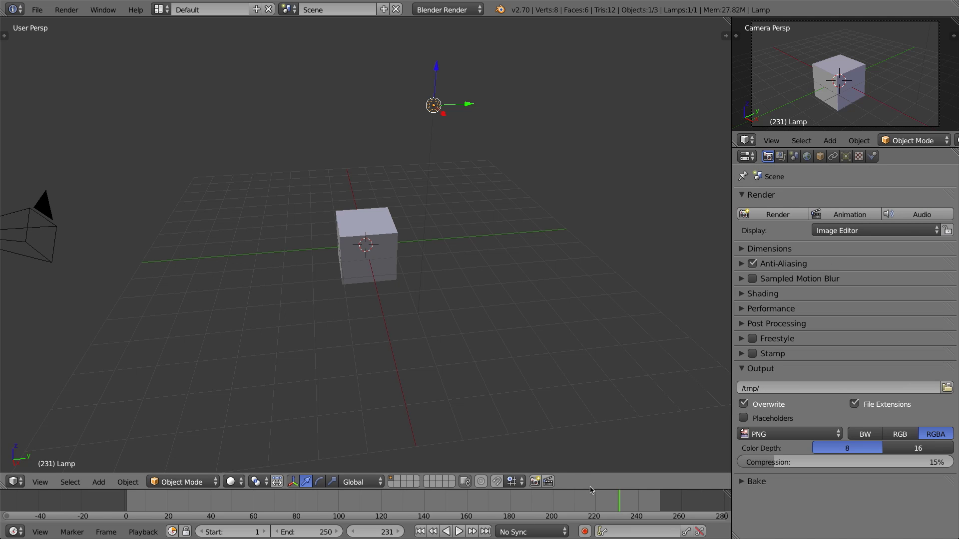
drag(590, 491, 592, 442)
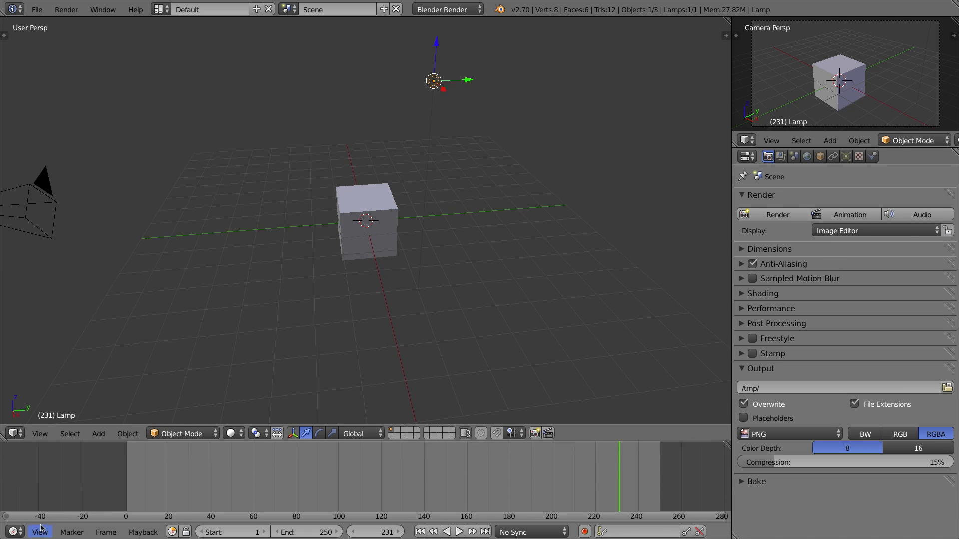
click(15, 532)
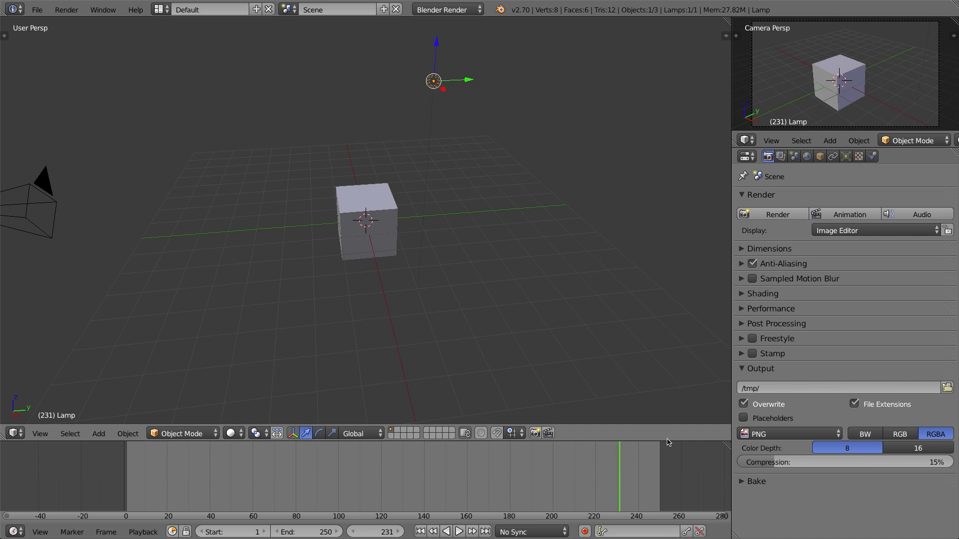
drag(667, 442, 660, 452)
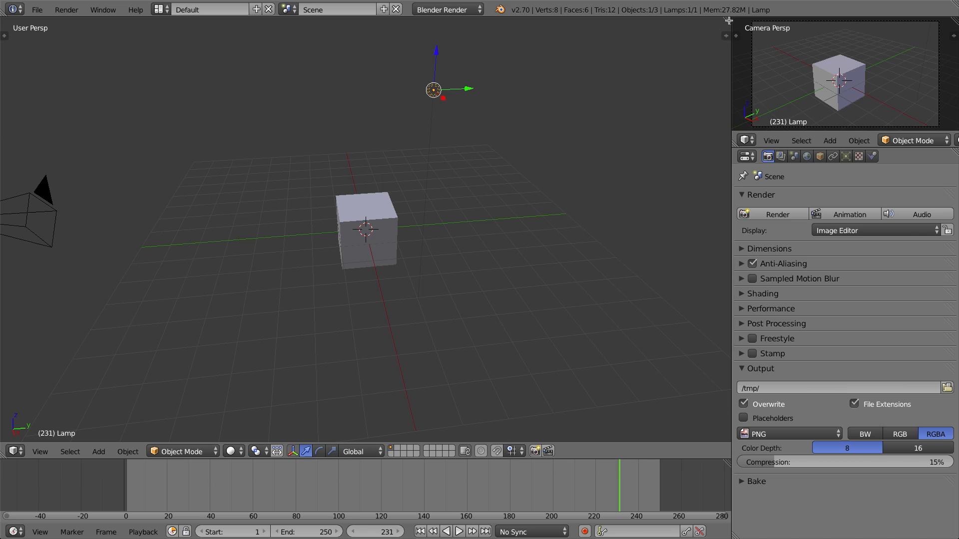
Split the main 3D View into two side-by-side views, orbit each independently, and make the new one narrower.
drag(723, 20, 339, 24)
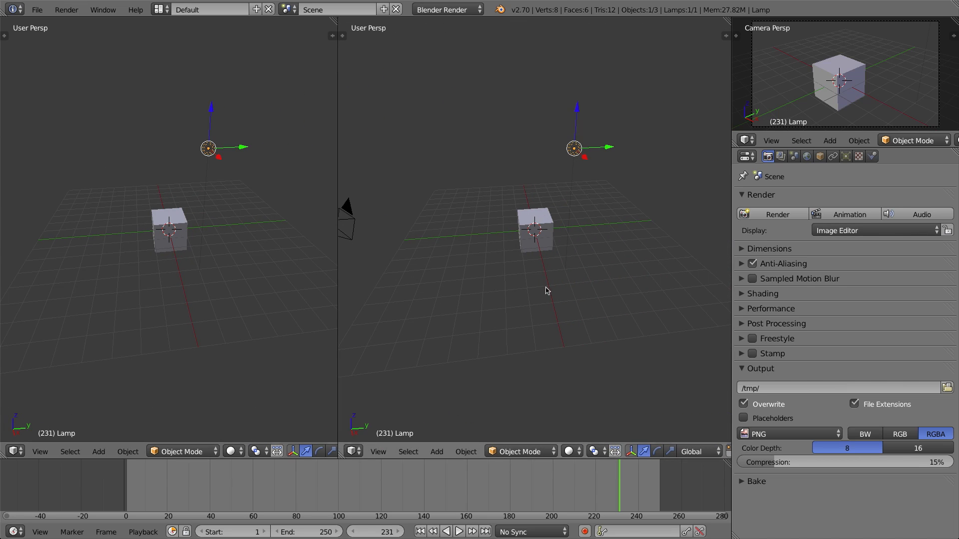
middle_drag(546, 289, 517, 291)
middle_drag(179, 245, 203, 244)
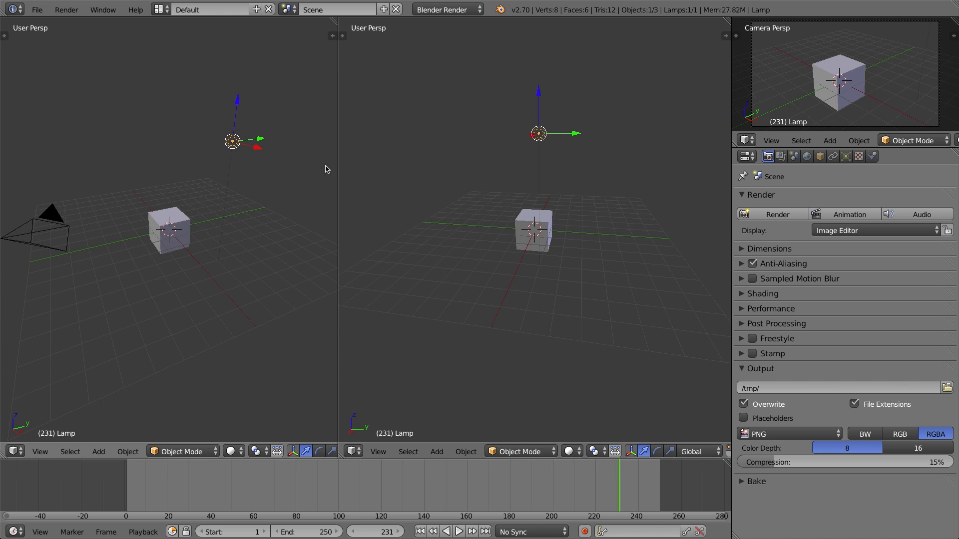
drag(338, 164, 207, 164)
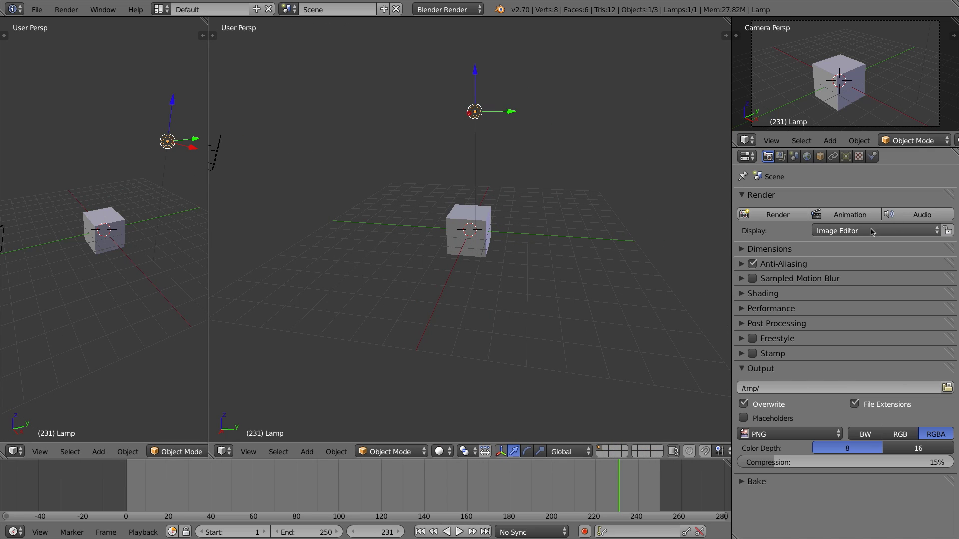
Change the narrow 3D View into a Properties editor and the original Properties area into a 3D View, and orbit the new view.
click(15, 451)
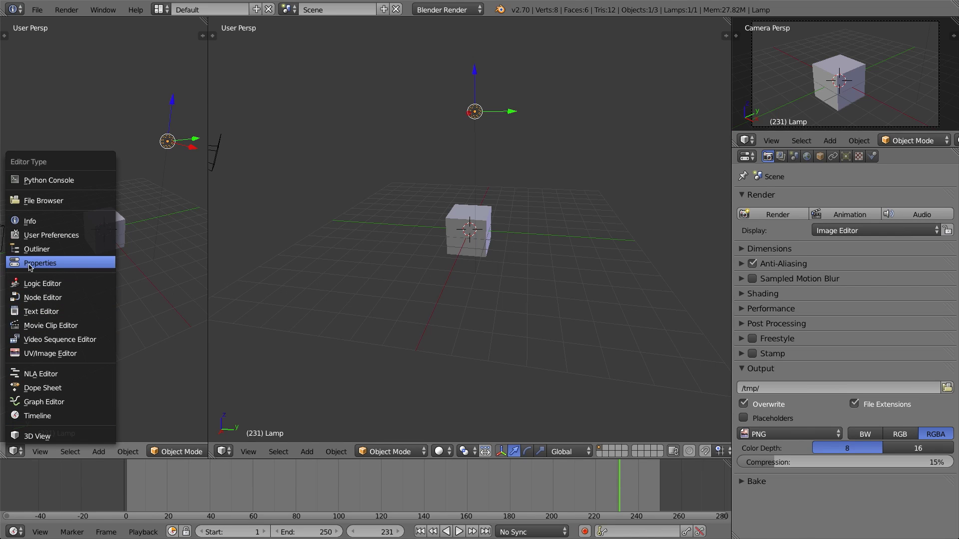
click(30, 264)
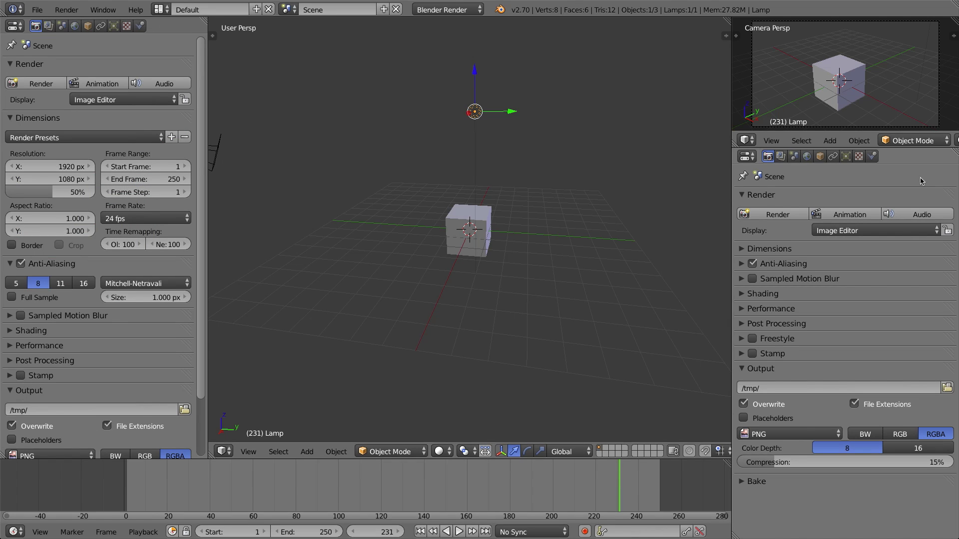
click(747, 156)
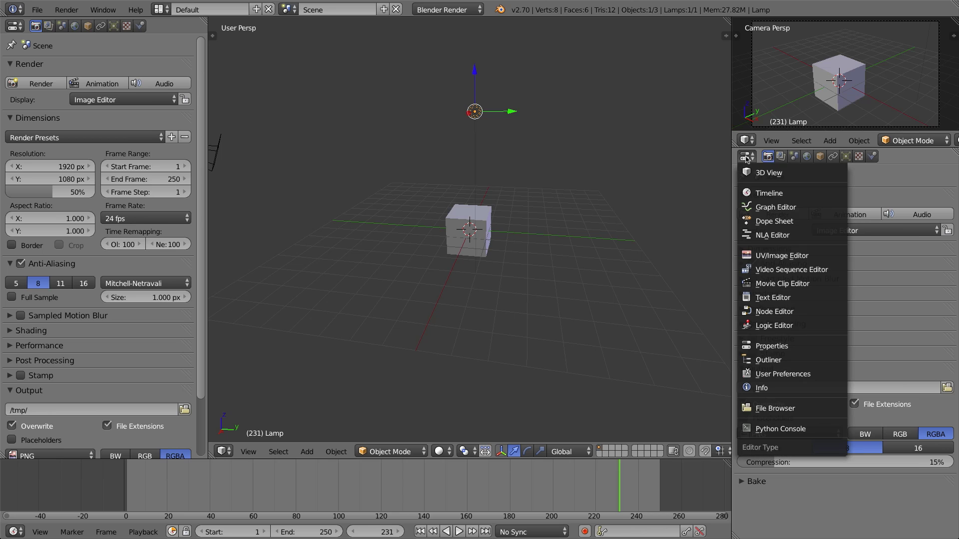
click(761, 174)
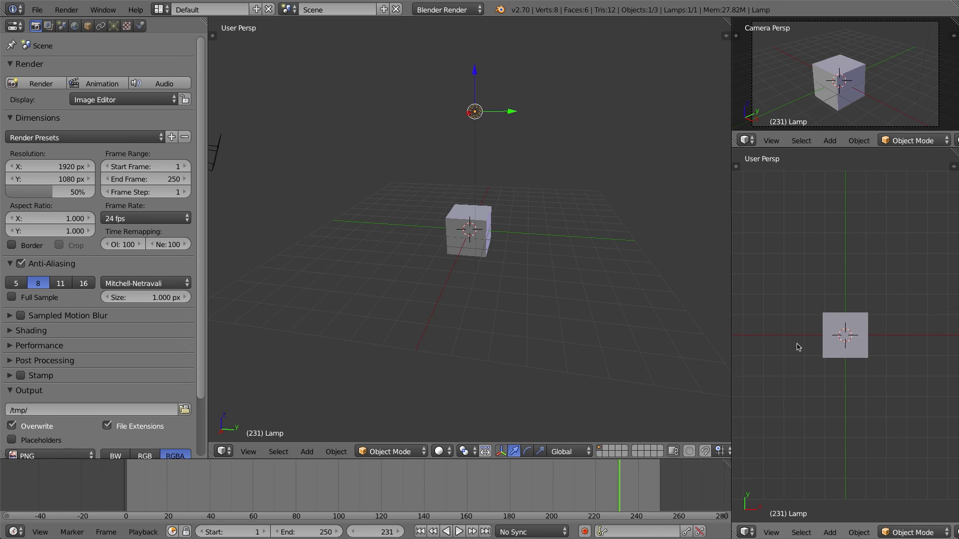
middle_drag(798, 347, 817, 282)
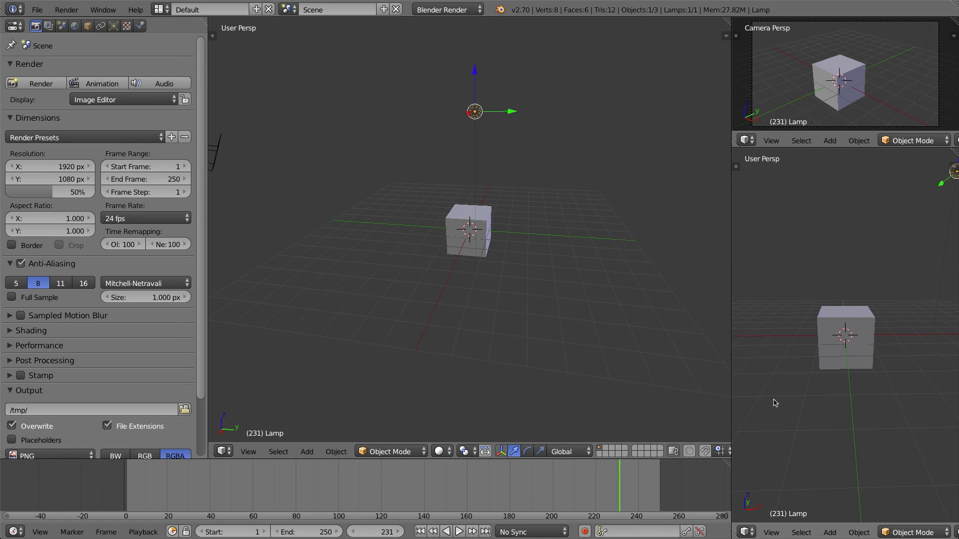
Switch the area below the camera view back to the Properties editor and the narrow Properties area back to a 3D View.
click(746, 532)
click(747, 532)
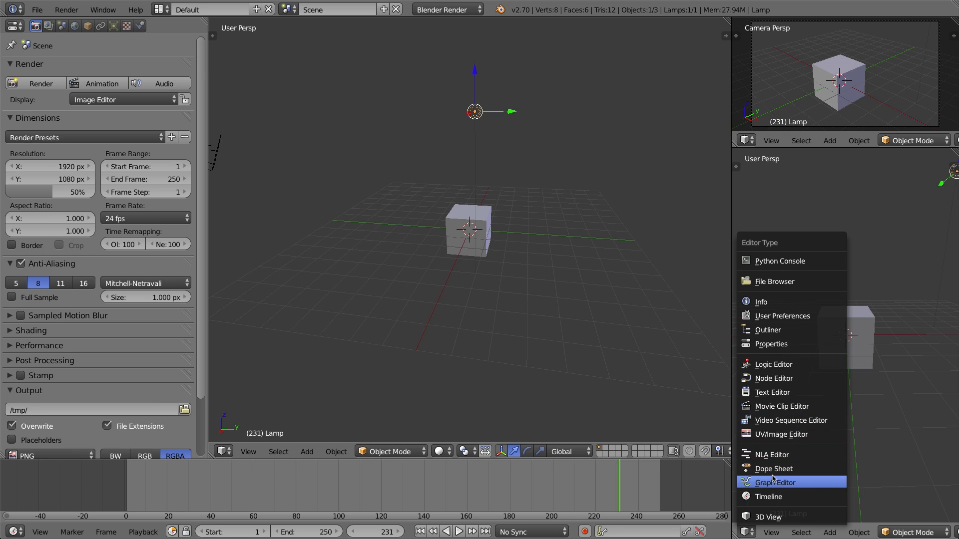
click(774, 345)
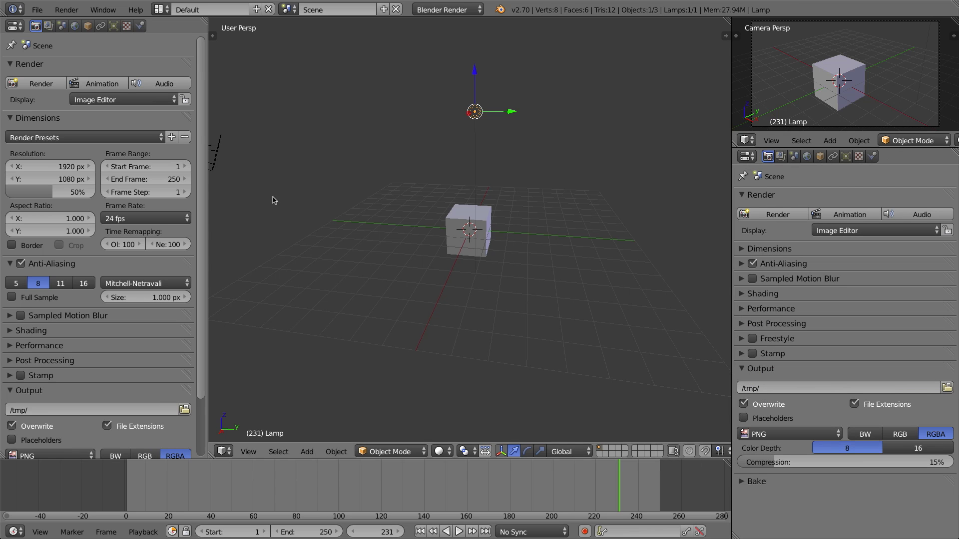
click(13, 28)
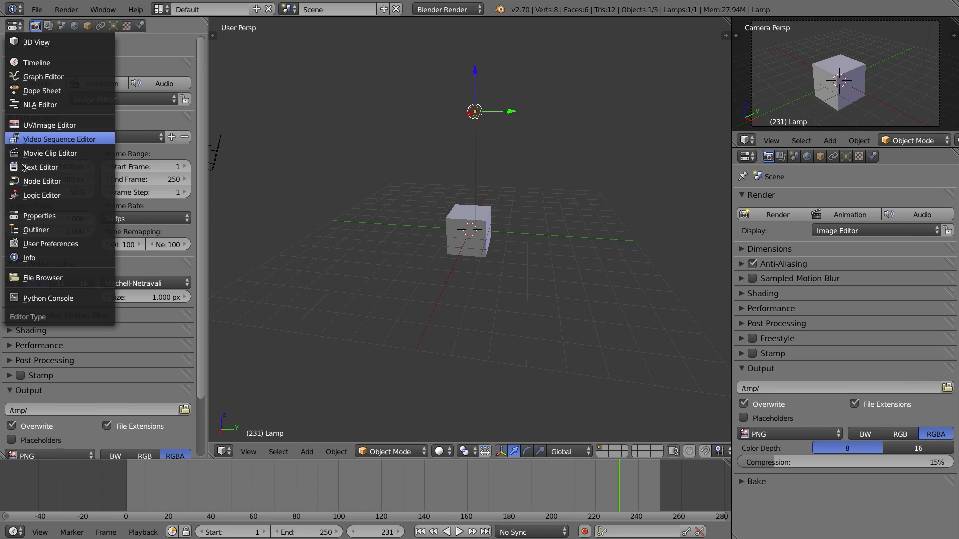
click(28, 44)
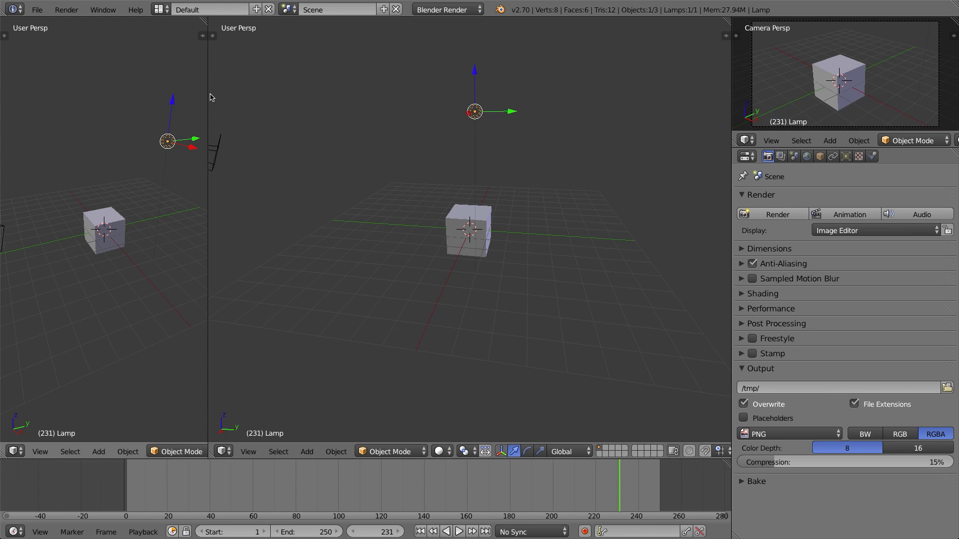
Widen the narrow 3D View to about half the main space, and show it from the top and its neighbour from the front.
drag(208, 92, 387, 93)
middle_drag(339, 146, 245, 174)
key(KP_7)
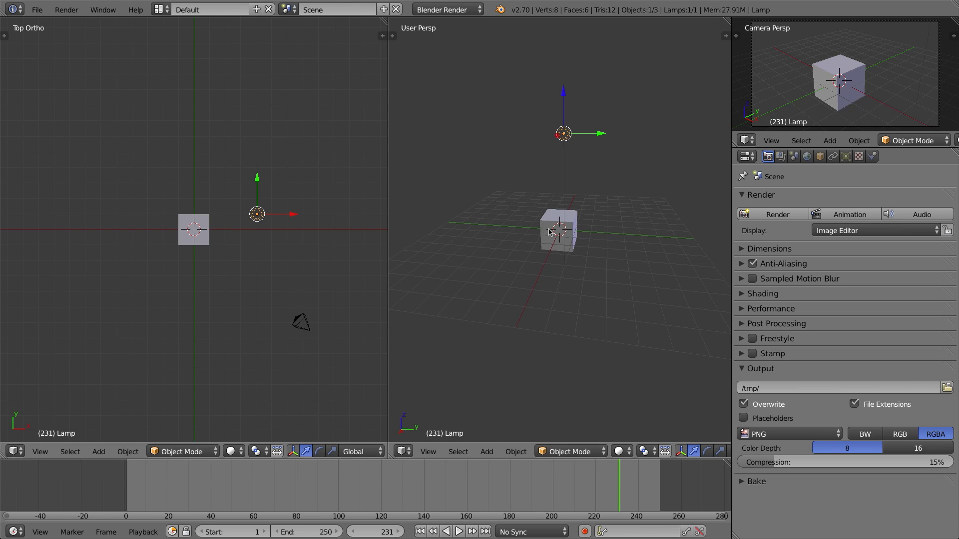
key(KP_7)
key(KP_1)
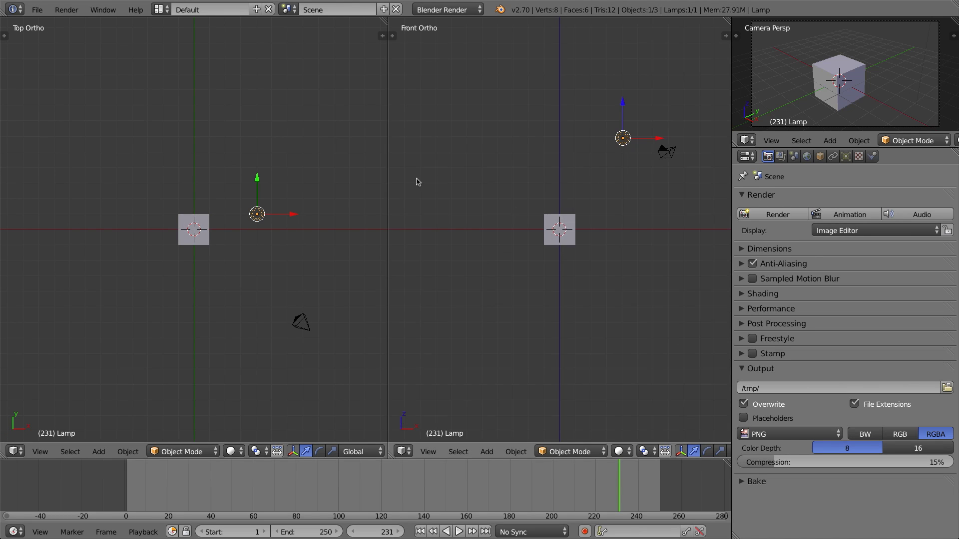
Split the Top Ortho view into two stacked areas and set the upper one to the front view.
drag(387, 29, 370, 231)
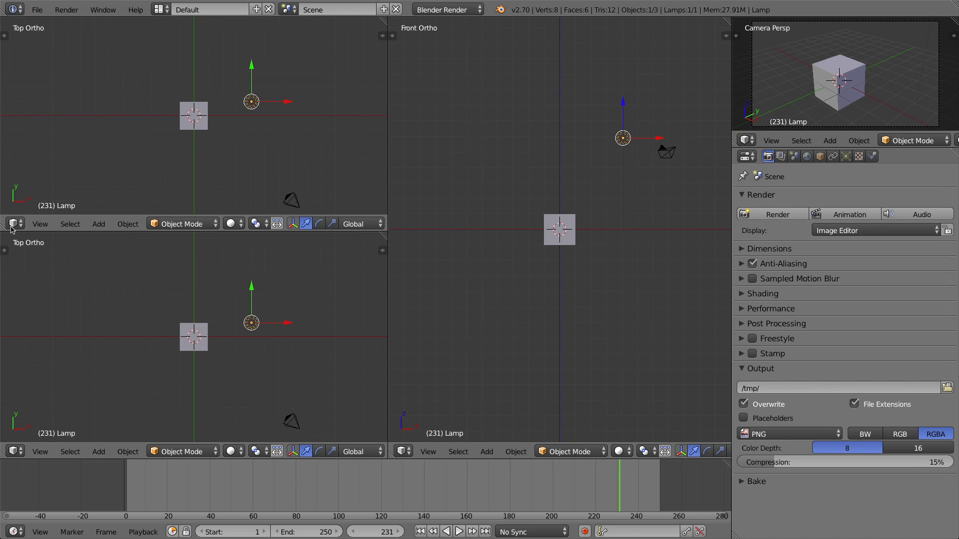
middle_drag(155, 184, 149, 152)
key(KP_1)
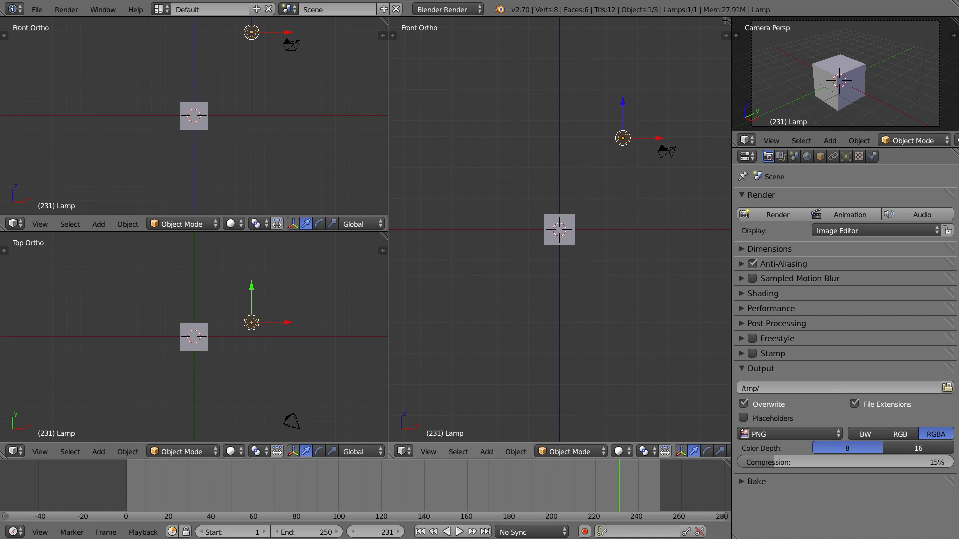
Split the undivided Front Ortho view into two stacked areas, setting the upper to the right view and the lower to an orbited perspective.
drag(725, 23, 451, 240)
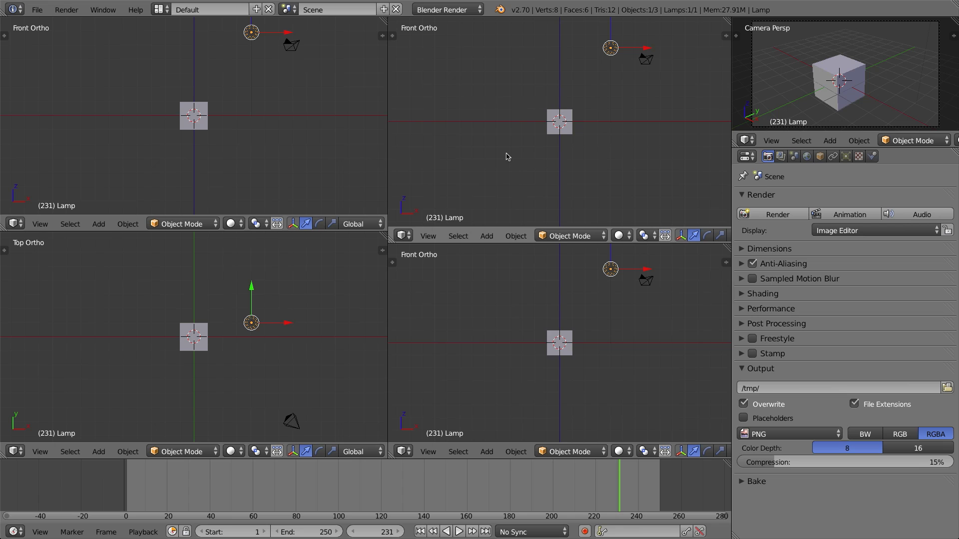
key(KP_3)
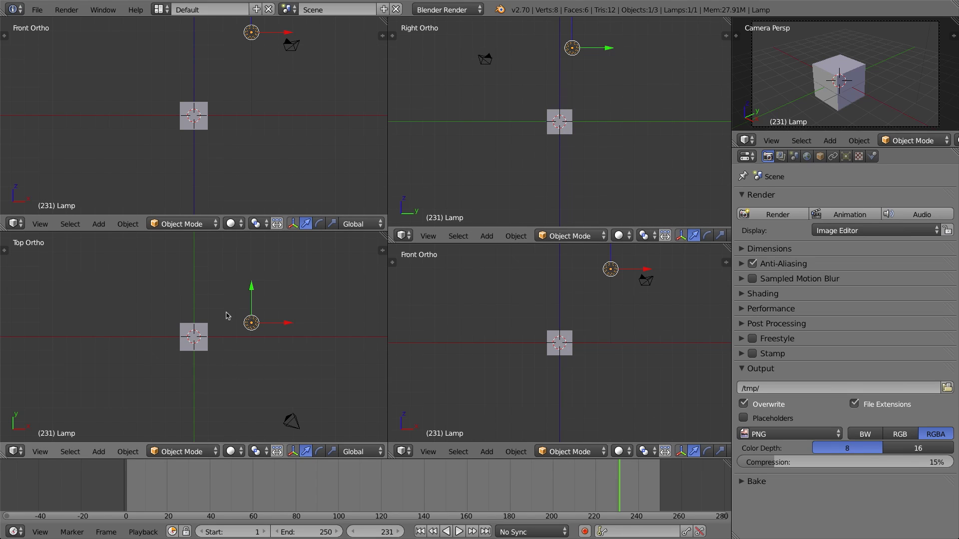
middle_drag(554, 341, 574, 379)
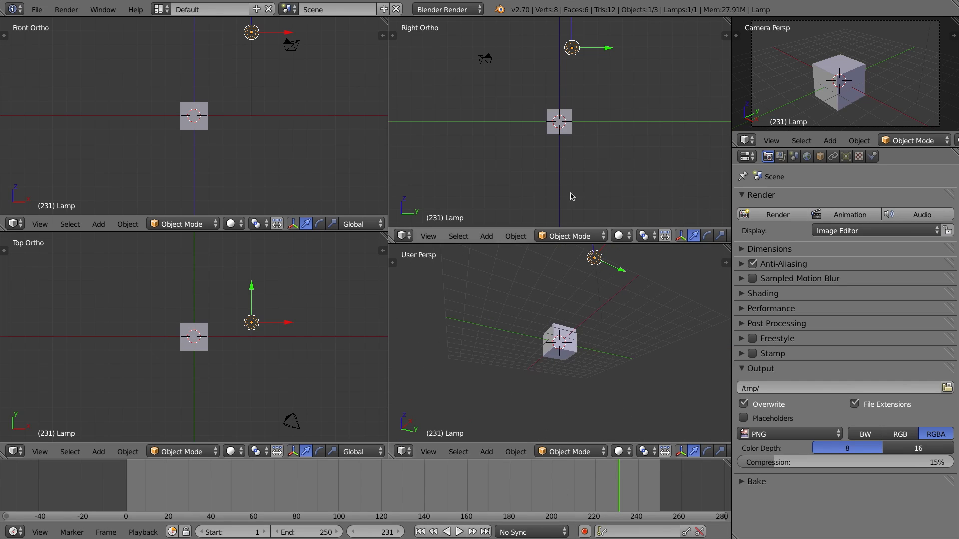
middle_drag(568, 306, 572, 368)
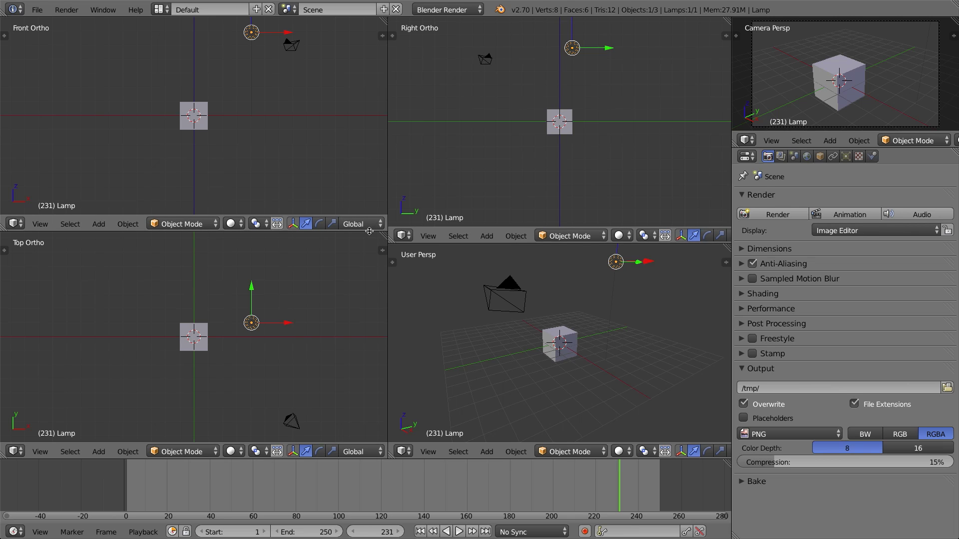
Shorten the Front Ortho view above the Top Ortho view, and join the two so that the Top Ortho view fills both areas.
drag(373, 230, 374, 209)
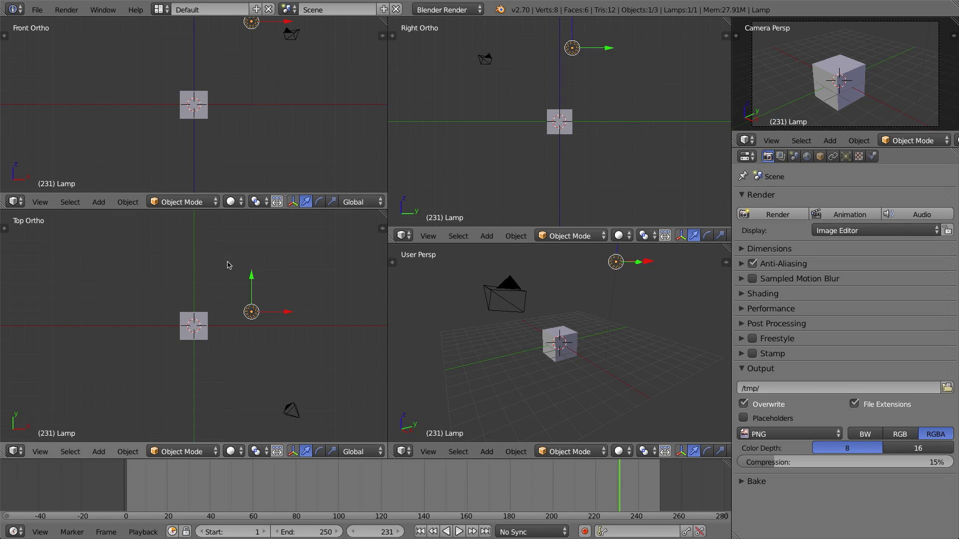
drag(276, 211, 260, 176)
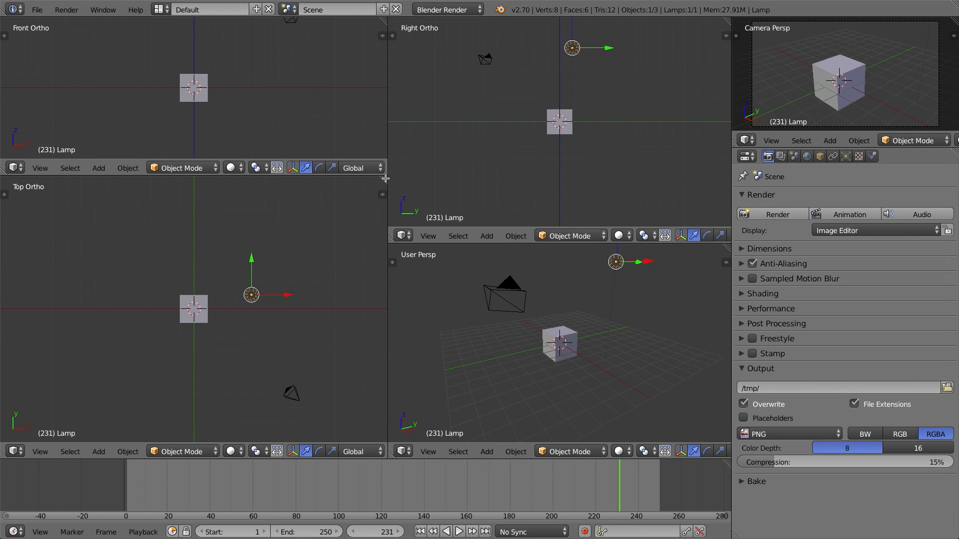
drag(386, 179, 364, 141)
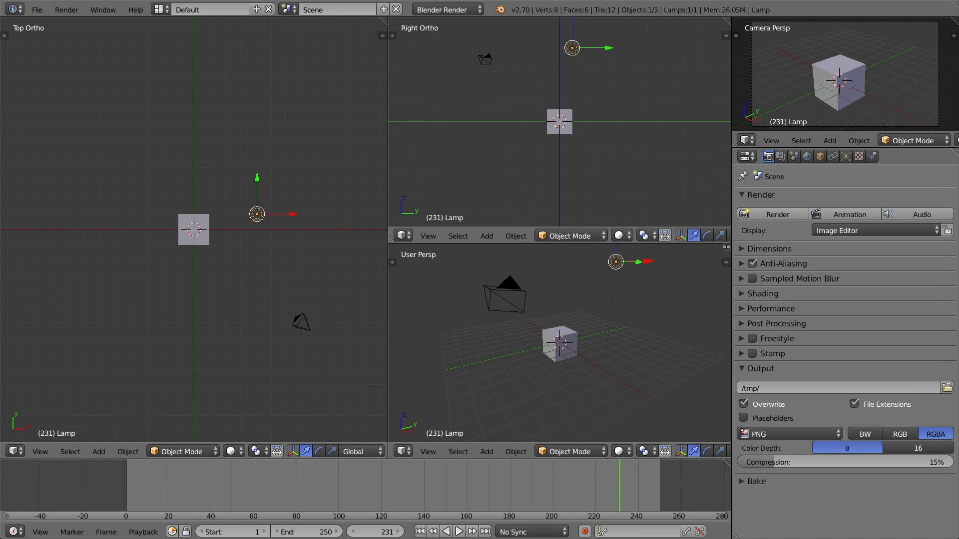
Compare both join directions between the Right Ortho and User Persp views, and join them so that Right Ortho fills both areas.
drag(726, 247, 620, 188)
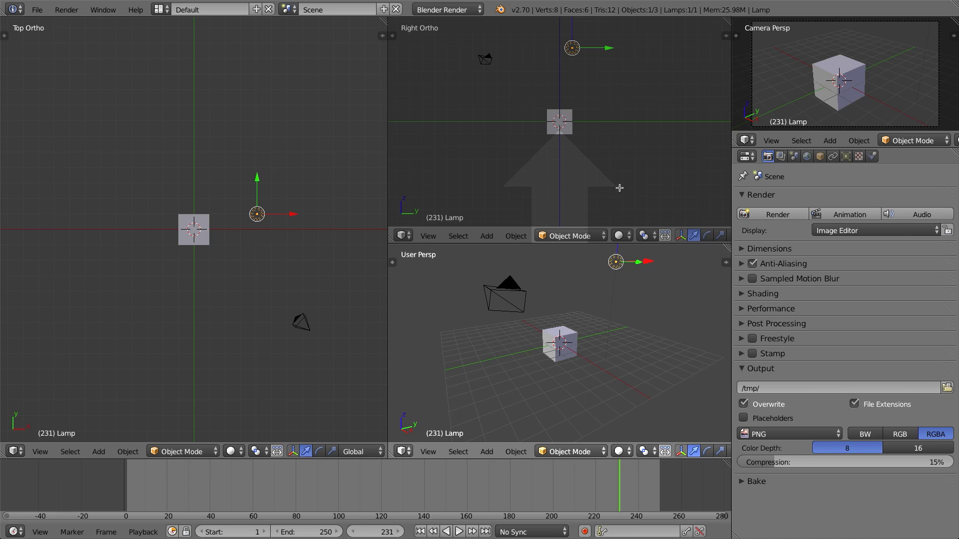
drag(502, 178, 597, 305)
drag(616, 222, 575, 162)
drag(576, 250, 428, 272)
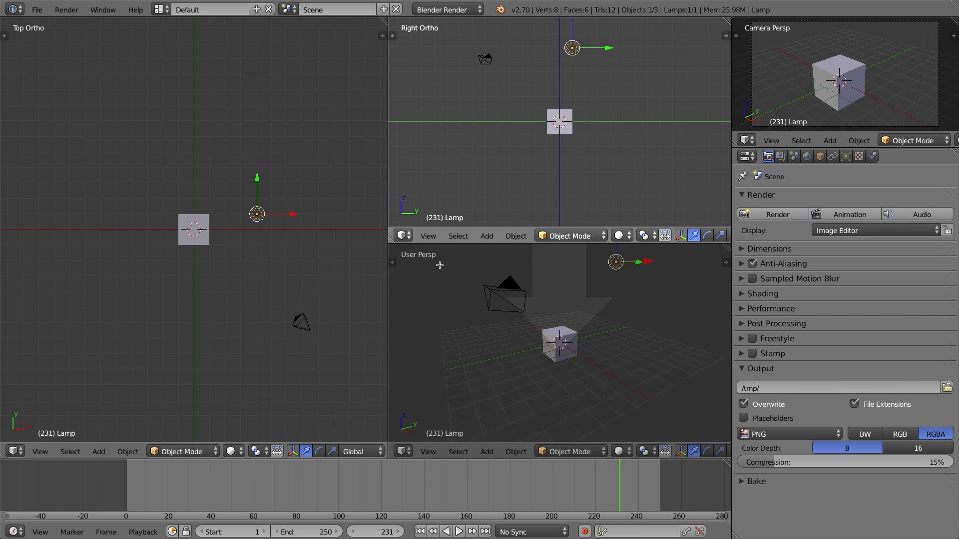
drag(551, 270, 574, 134)
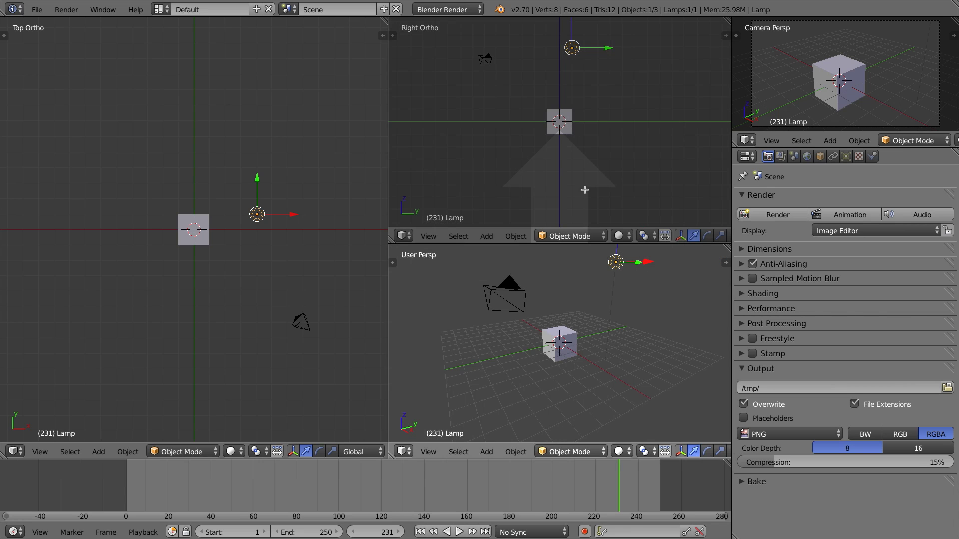
drag(585, 190, 577, 310)
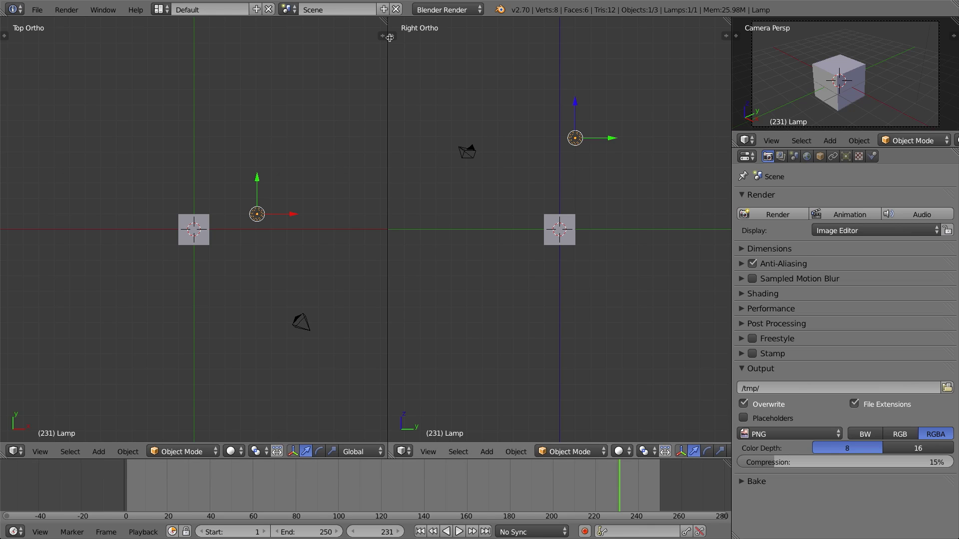
Split the Top Ortho view horizontally into two stacked areas with the Split Area option, and orbit each independently.
right_click(389, 72)
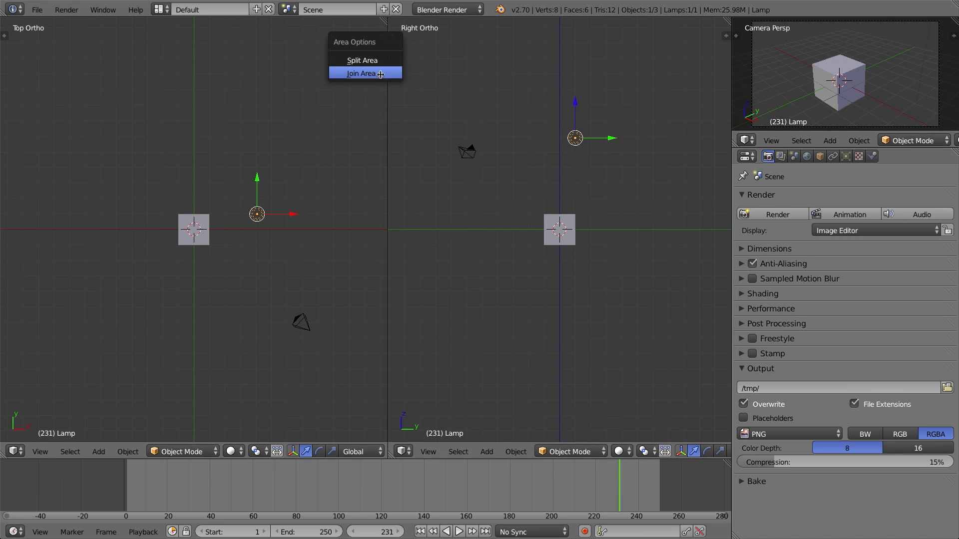
right_click(387, 131)
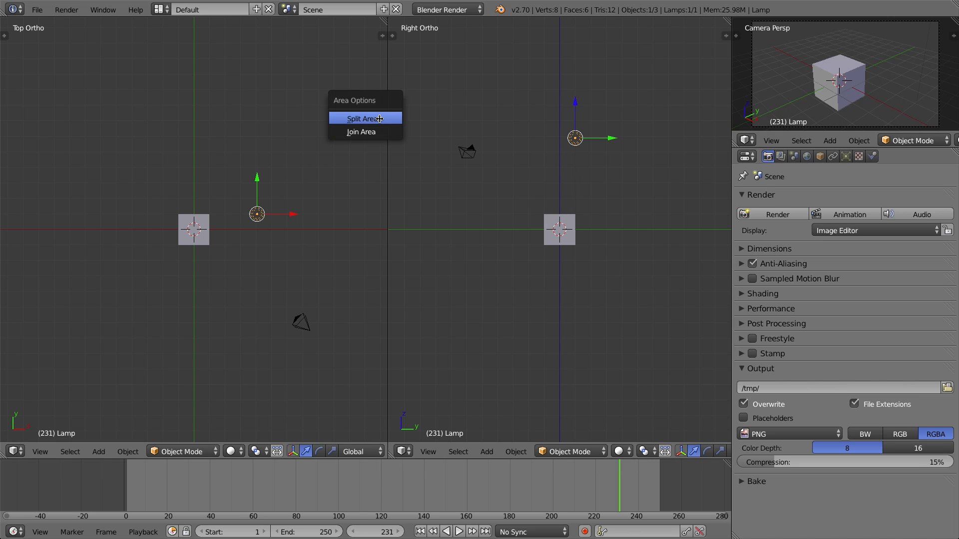
click(379, 118)
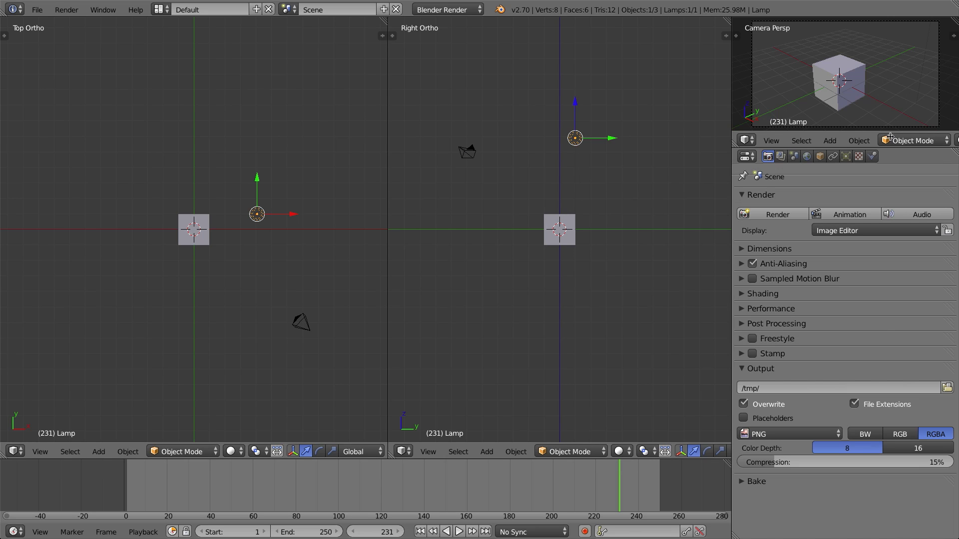
click(255, 231)
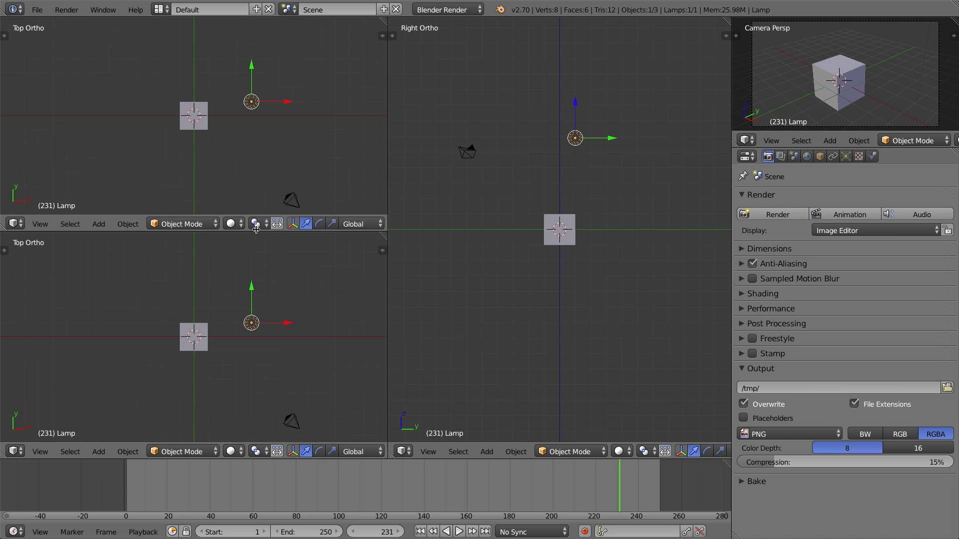
middle_drag(231, 203, 158, 119)
middle_drag(222, 380, 185, 320)
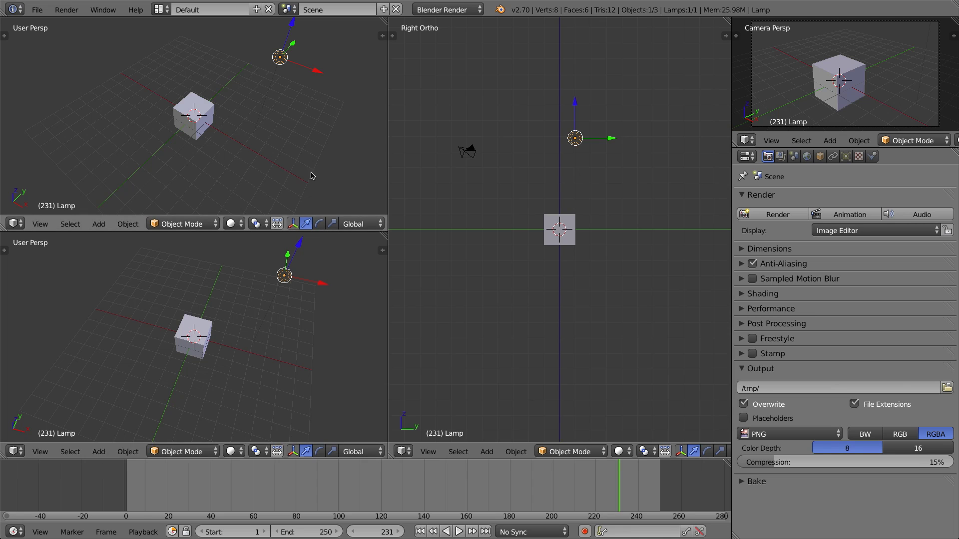
Join the two stacked perspective views with the Join Area option, keeping the upper view.
right_click(249, 232)
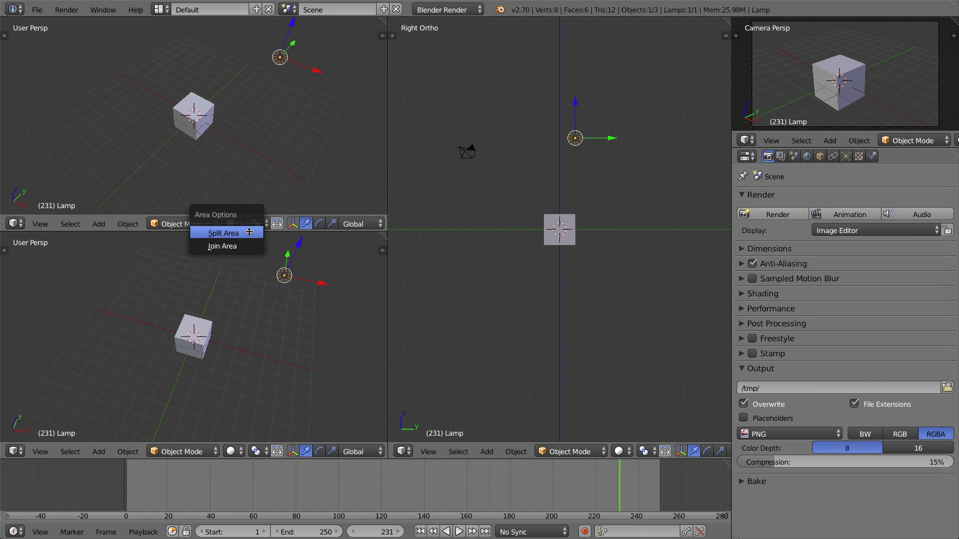
click(230, 246)
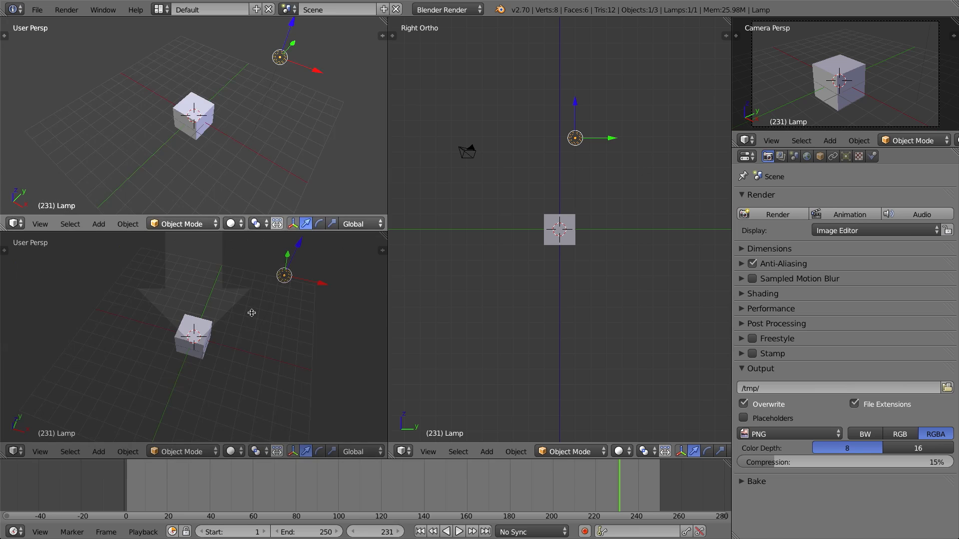
click(250, 309)
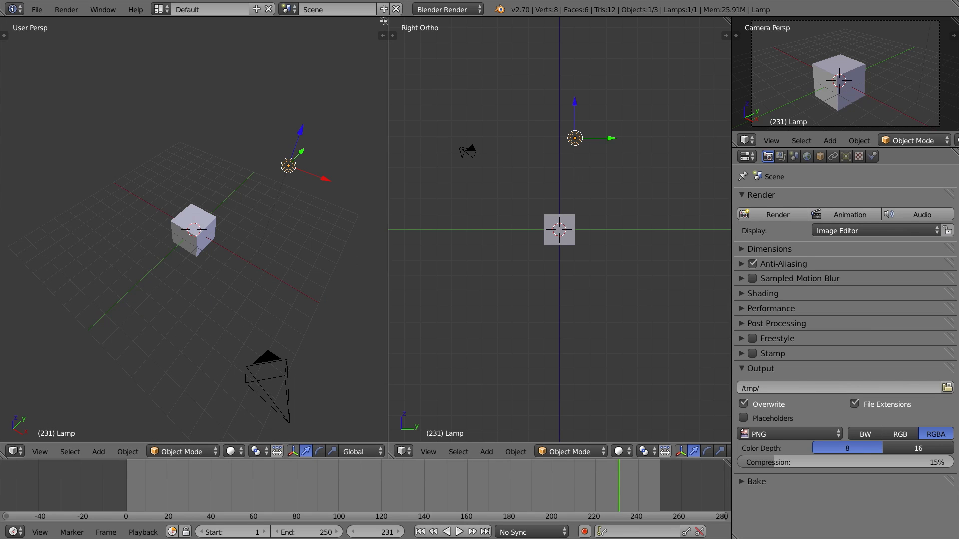
Join the perspective and Right Ortho views into one orbited 3D View, and change the small camera view area back to the Outliner.
drag(383, 21, 472, 45)
middle_drag(436, 220, 387, 183)
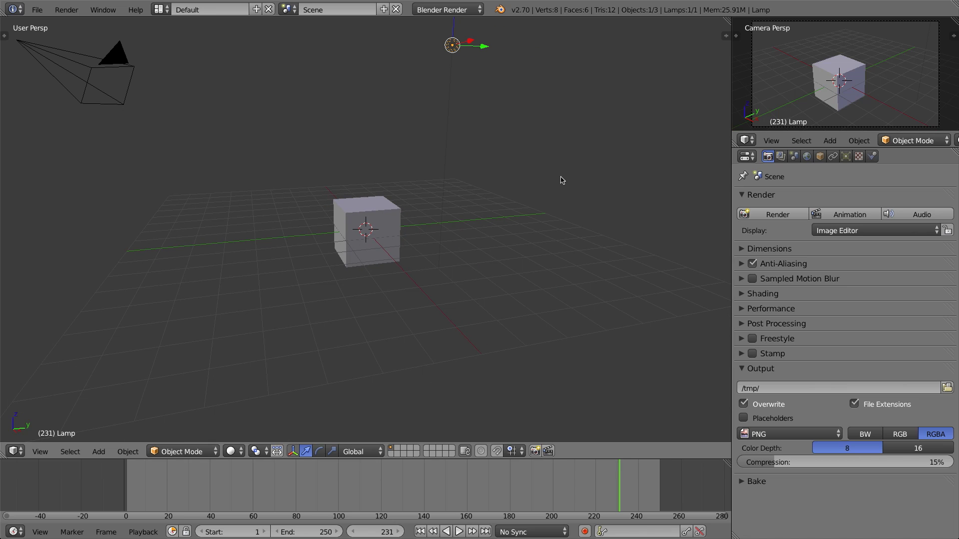
click(744, 140)
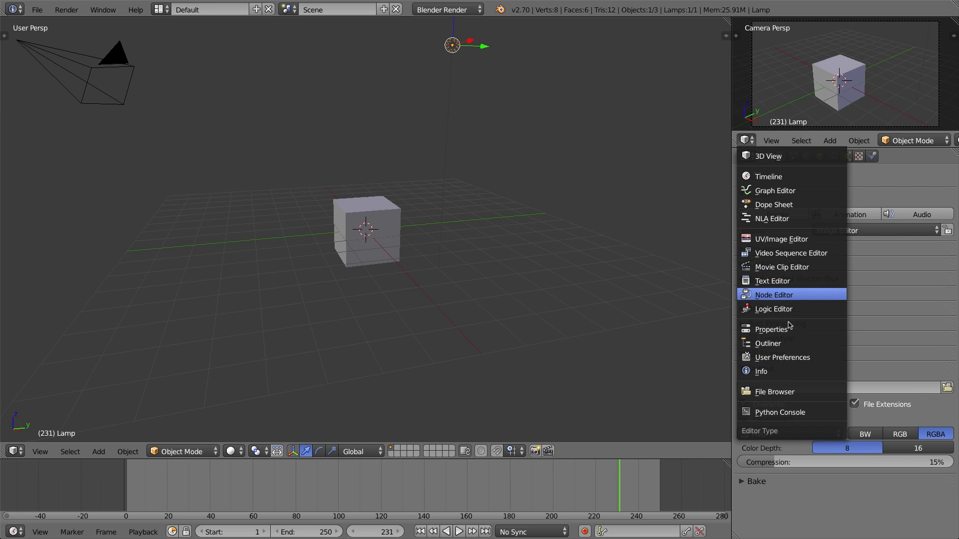
click(788, 349)
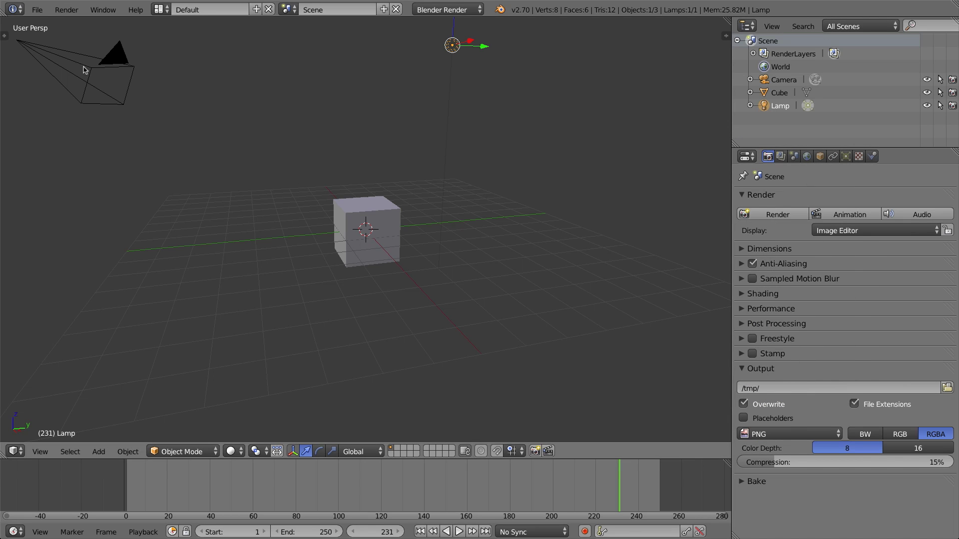
Reload the start-up file to restore the default scene, and widen the Outliner and Properties column.
click(38, 12)
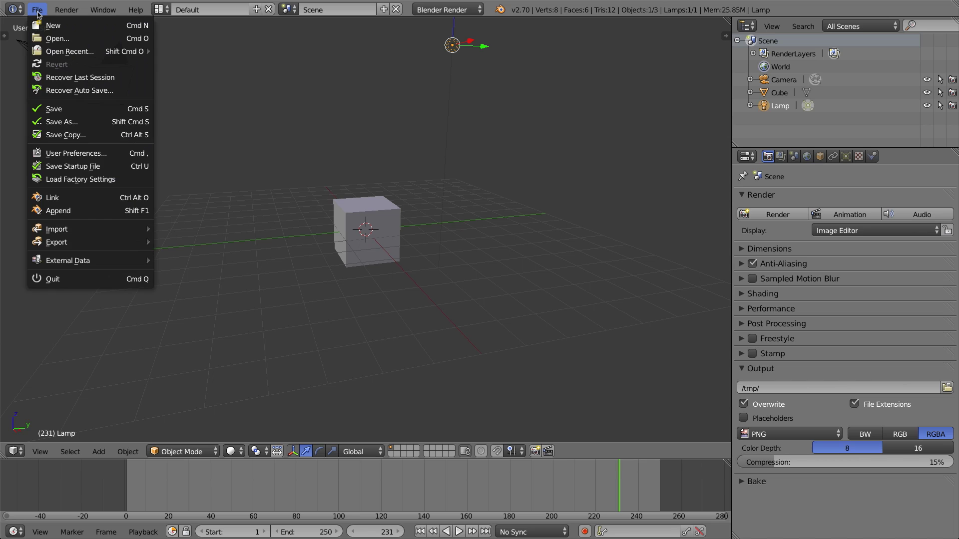
click(46, 26)
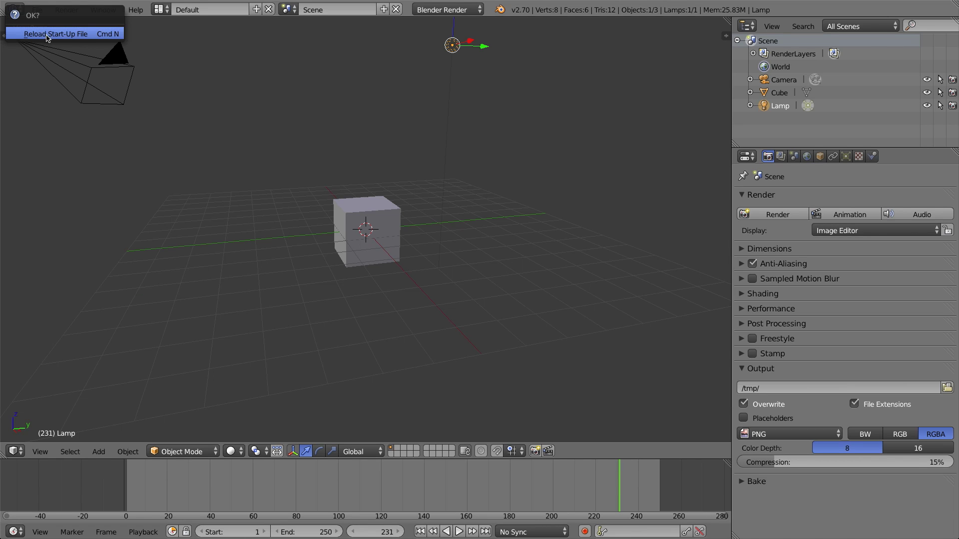
click(79, 34)
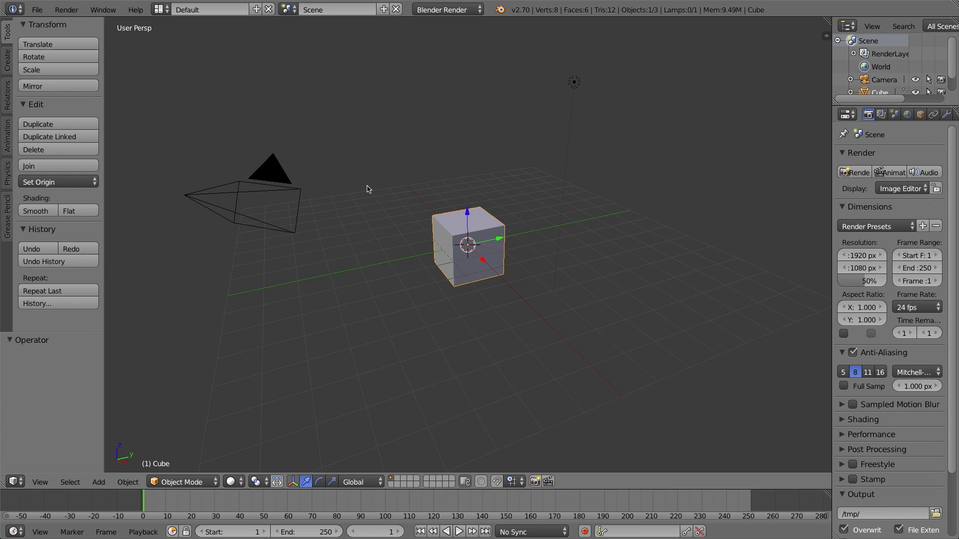
drag(832, 143, 764, 136)
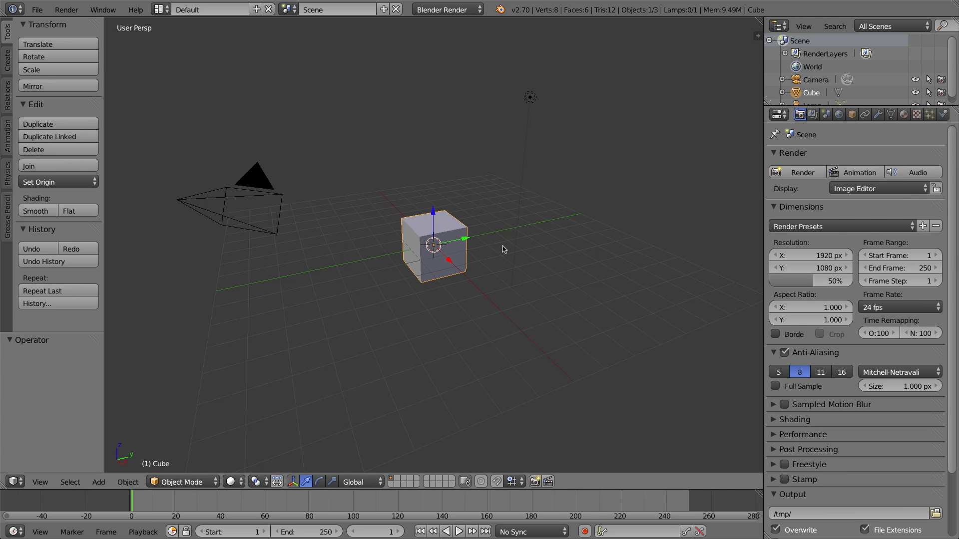
Switch the render engine to Cycles Render and join the Timeline area into the 3D View above it.
click(437, 10)
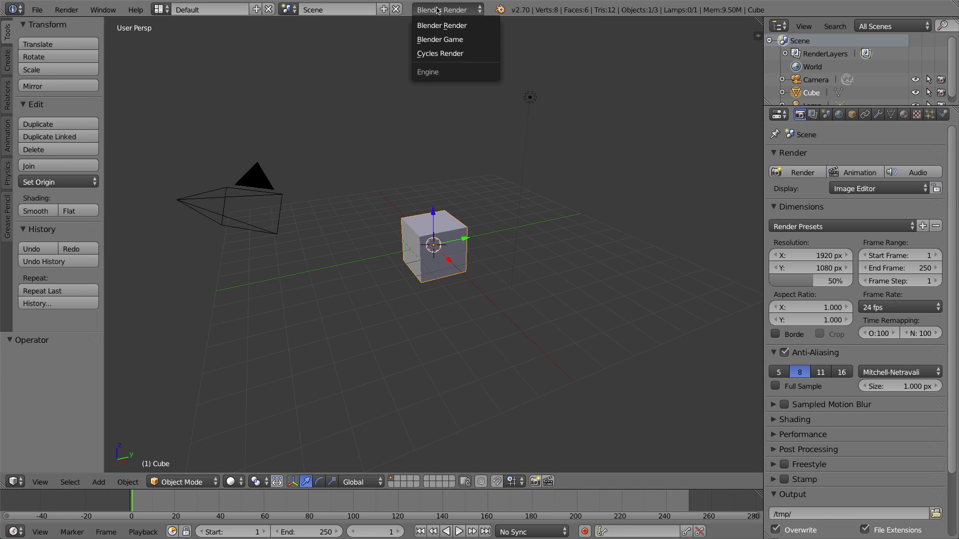
click(446, 53)
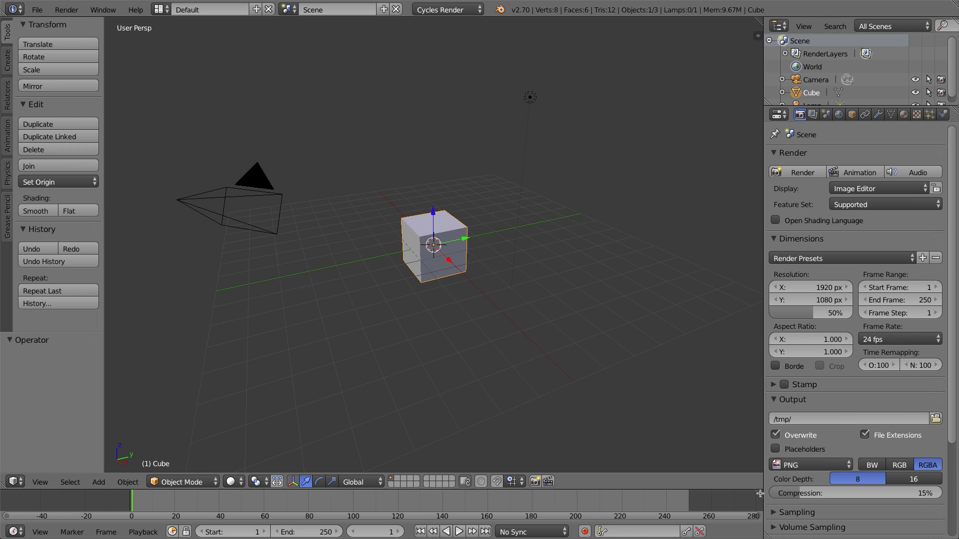
drag(760, 494, 726, 507)
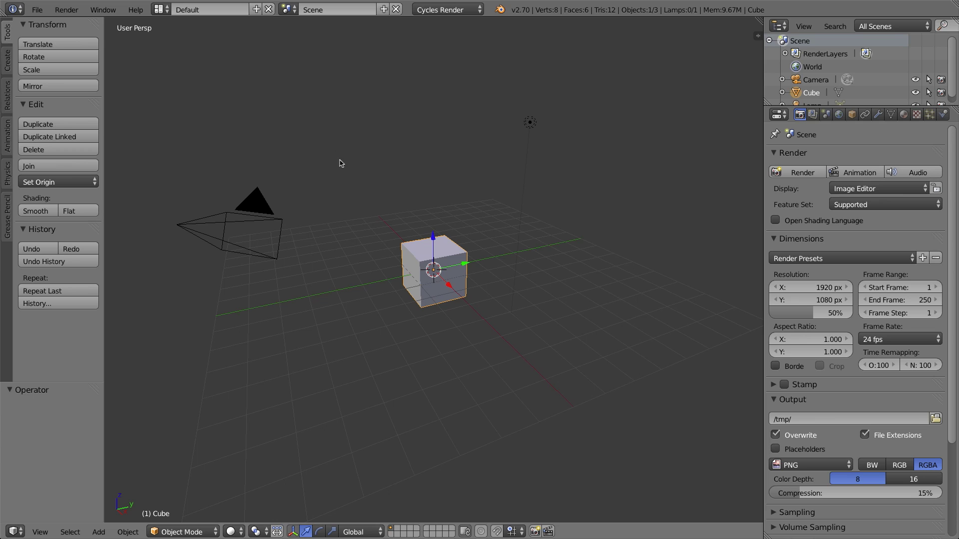
Hide the 3D View's tool shelf and make the Outliner taller so every scene object fits.
key(t)
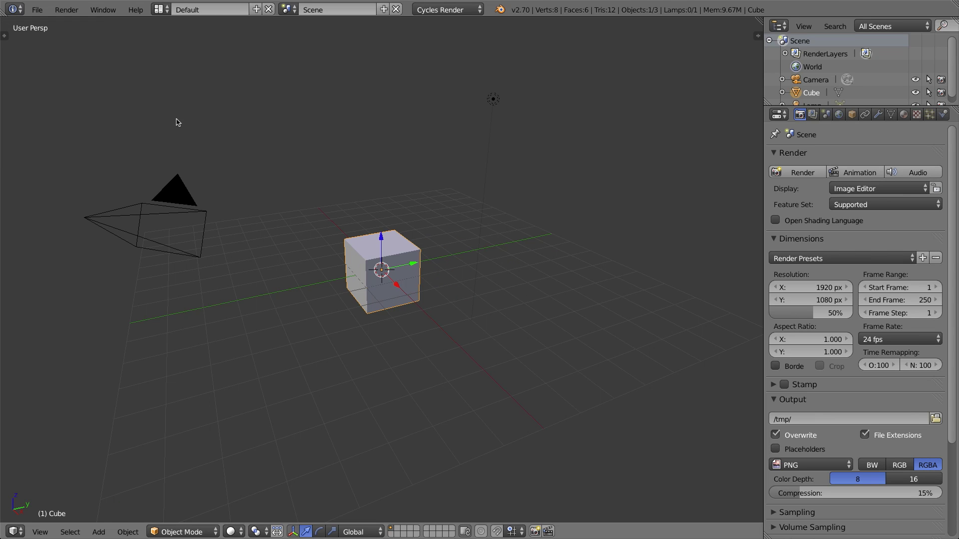
key(t)
key(t)
drag(788, 106, 788, 146)
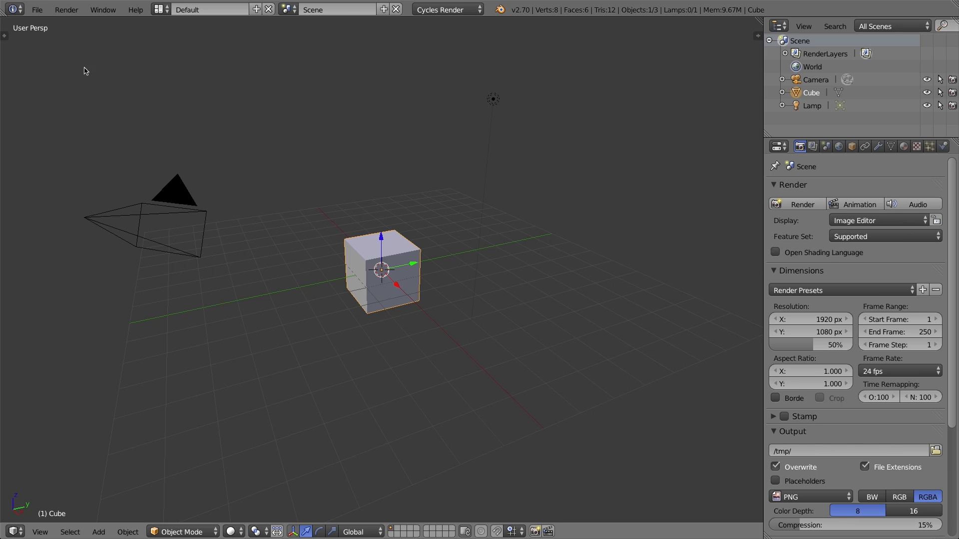
Open the User Preferences and place their window over the middle of the 3D View.
click(38, 9)
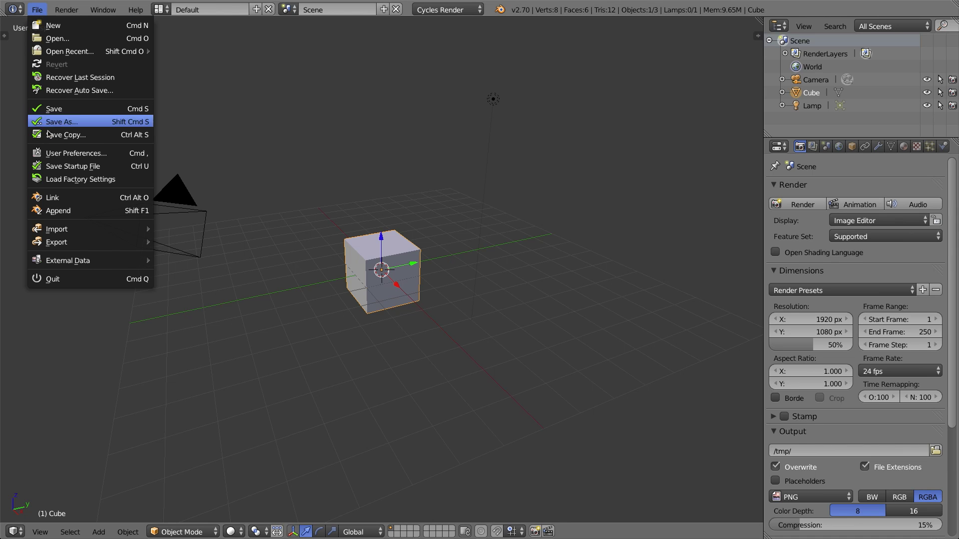
click(68, 154)
drag(149, 10, 354, 94)
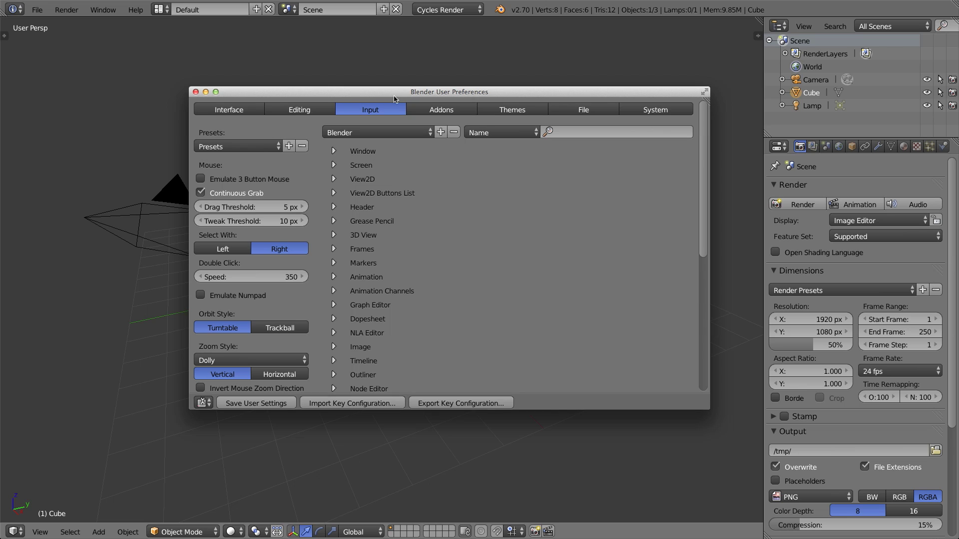
drag(391, 95, 421, 119)
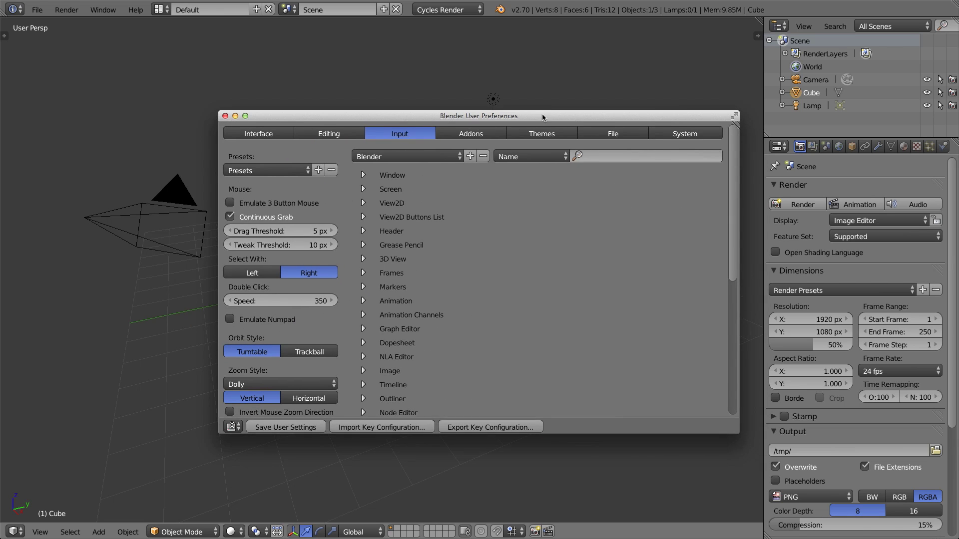
drag(506, 119, 494, 112)
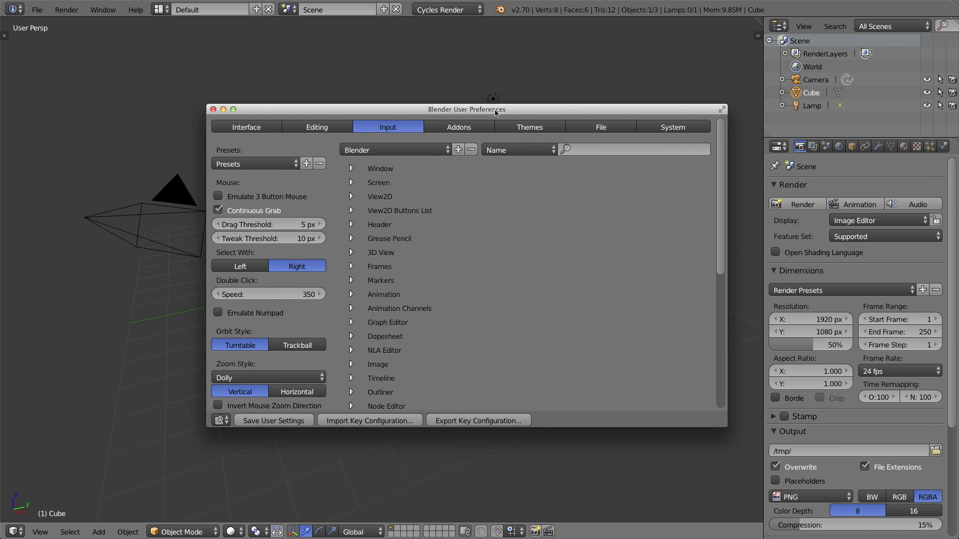
drag(279, 111, 284, 79)
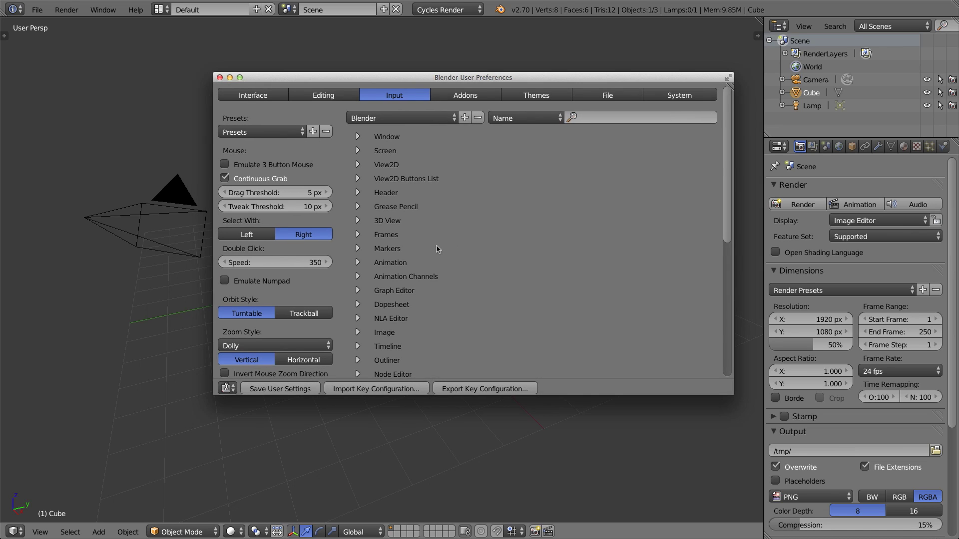
Enable Rotate Around Selection in the Interface preferences and reposition the preferences window.
click(268, 100)
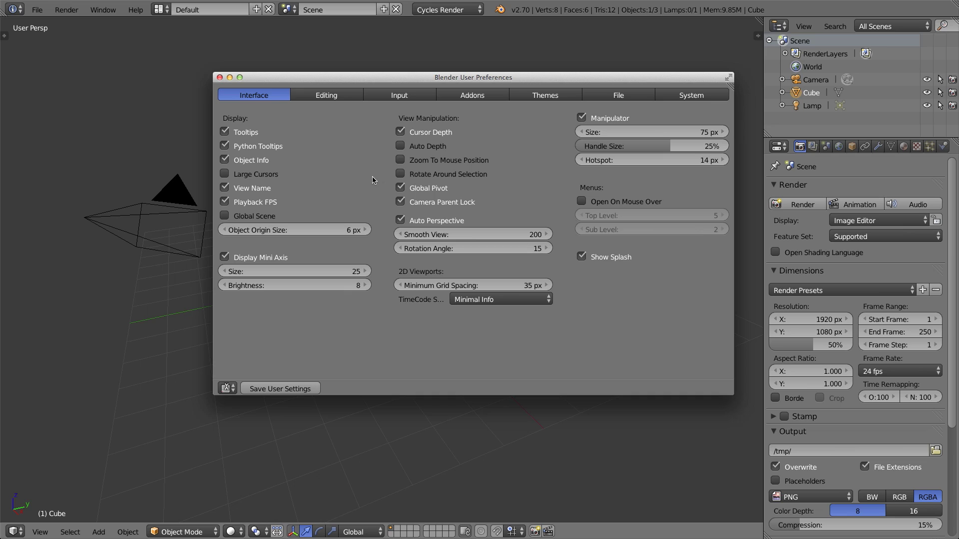
click(401, 174)
drag(501, 80, 480, 123)
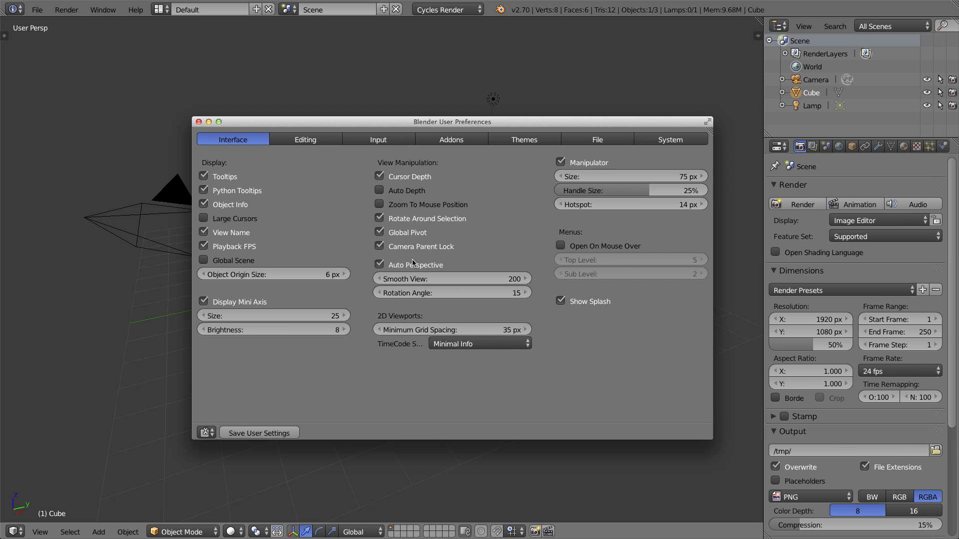
mouse_move(391, 122)
mouse_down()
mouse_move(368, 262)
mouse_move(389, 296)
mouse_move(388, 132)
mouse_up()
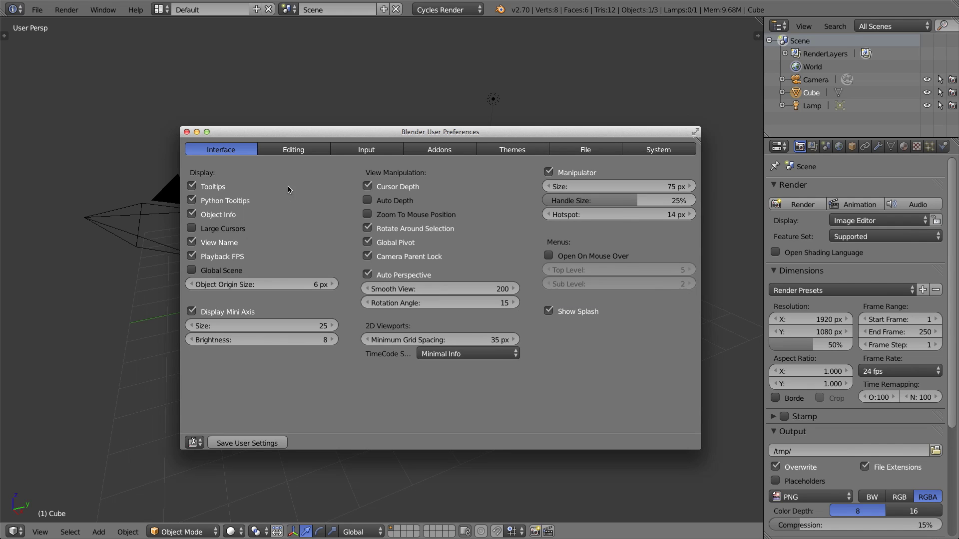
Set the Global Undo steps to 64 in the Editing preferences.
click(291, 152)
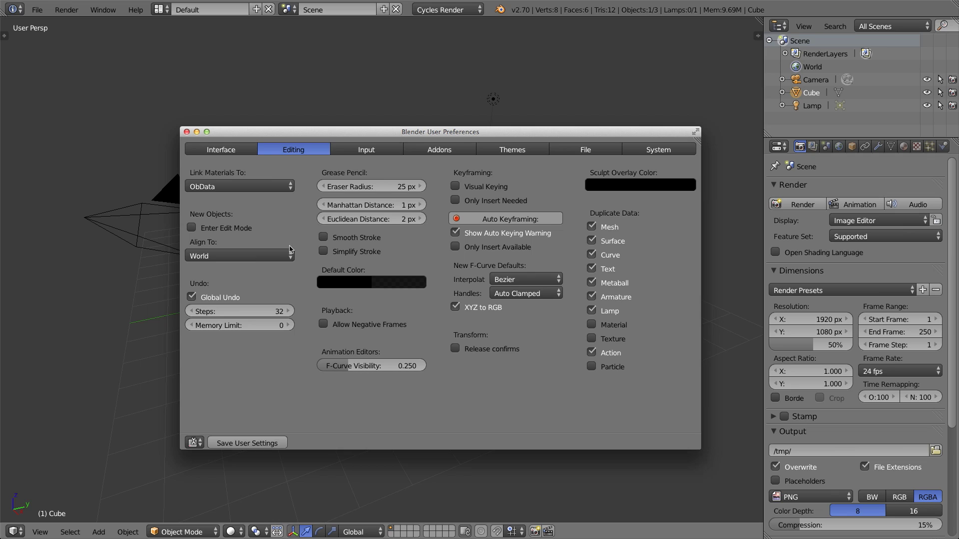
click(267, 314)
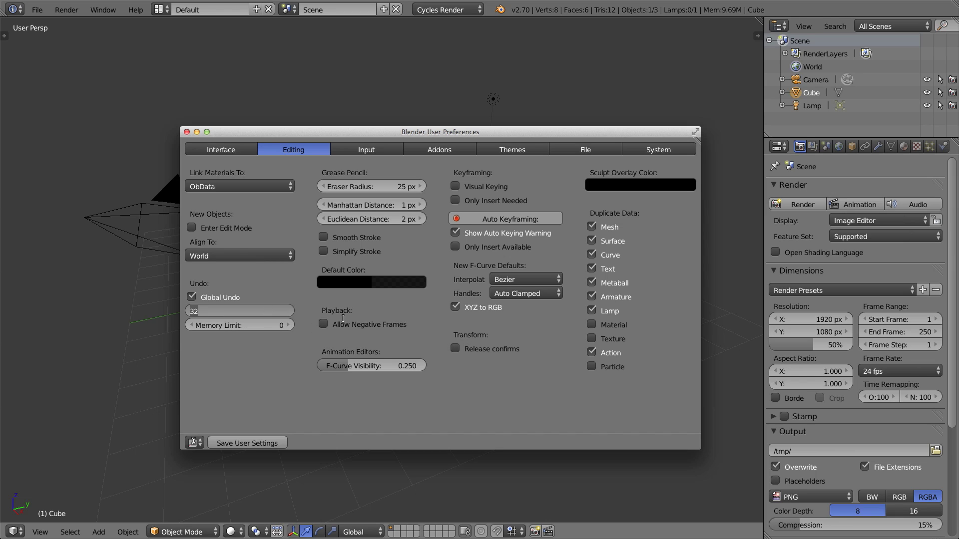
text(64)
key(Return)
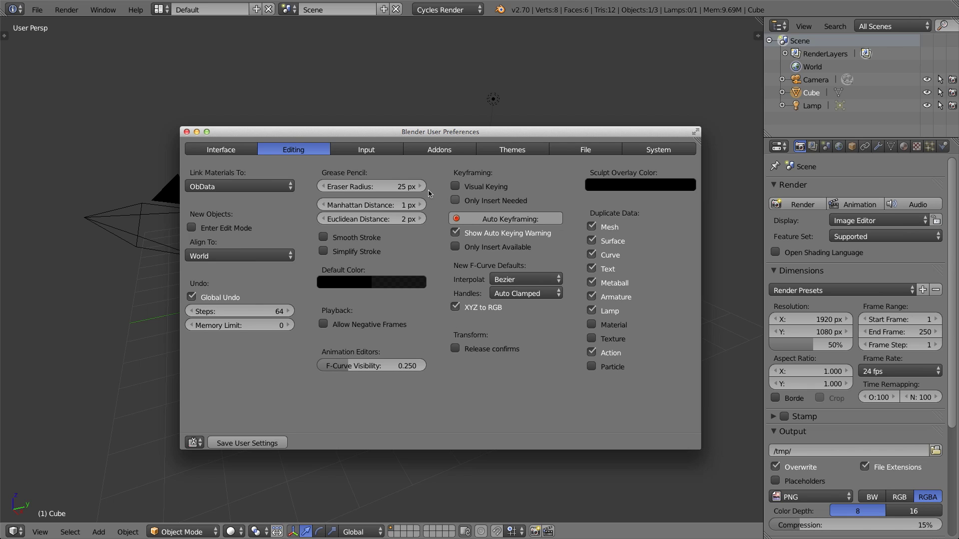
Enable Emulate Numpad and Emulate 3 Button Mouse in the Input preferences, trying the Trackball orbit style but keeping Turntable.
click(370, 149)
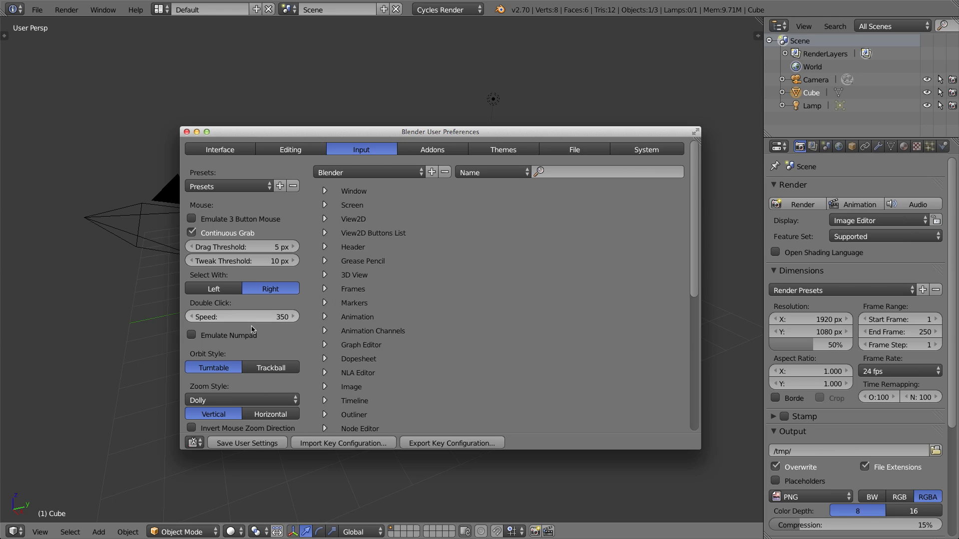
click(192, 335)
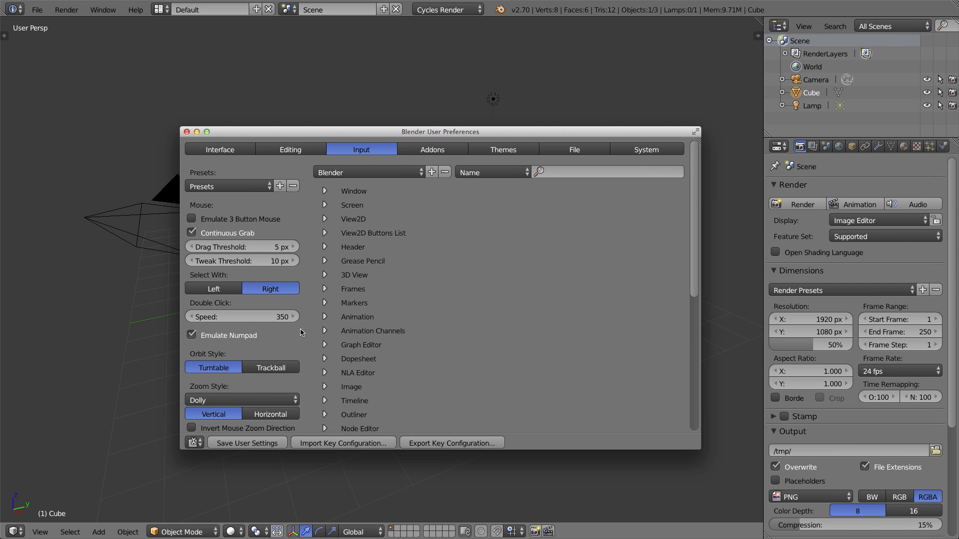
click(274, 374)
click(222, 373)
click(260, 370)
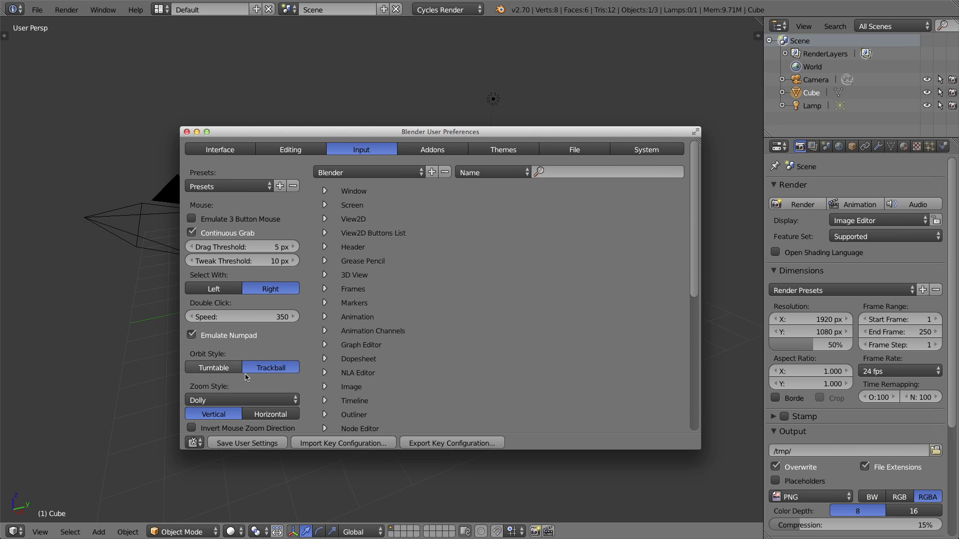
click(222, 372)
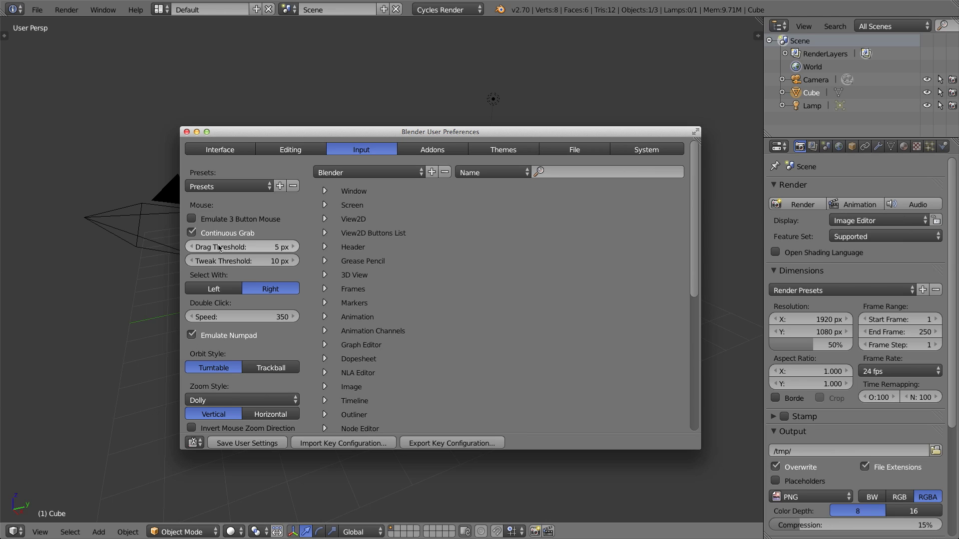
click(193, 220)
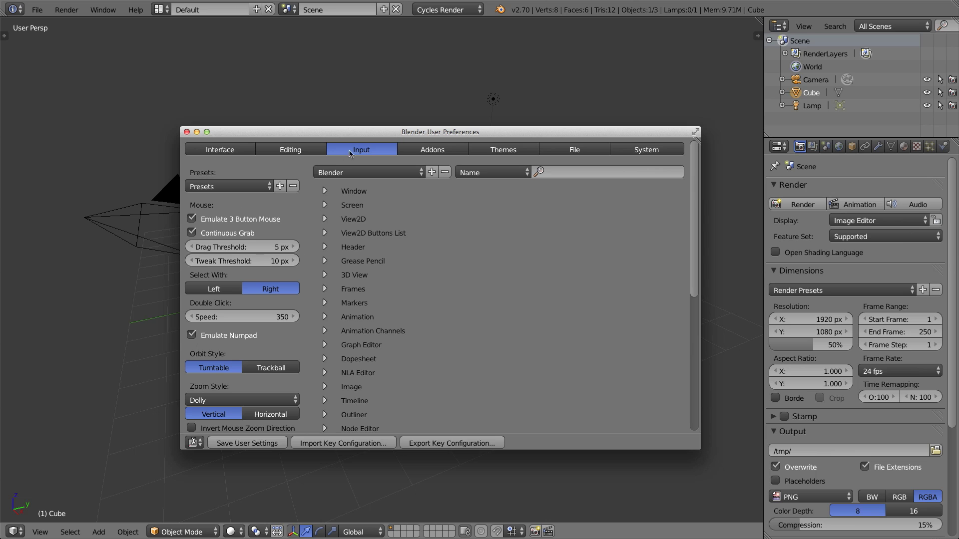
Examine the Window shortcuts, the key configuration presets and the zoom and view navigation settings in the Input preferences.
click(325, 191)
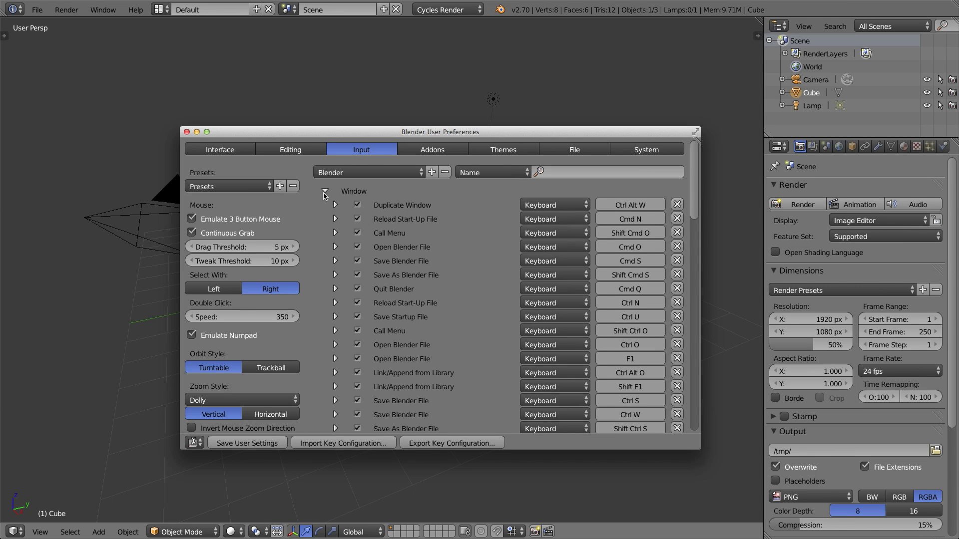
click(325, 193)
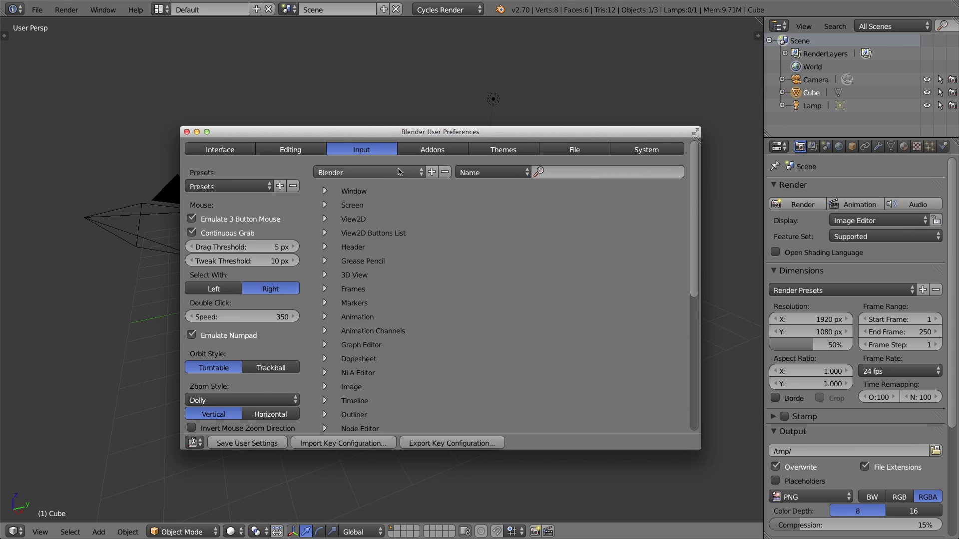
click(377, 174)
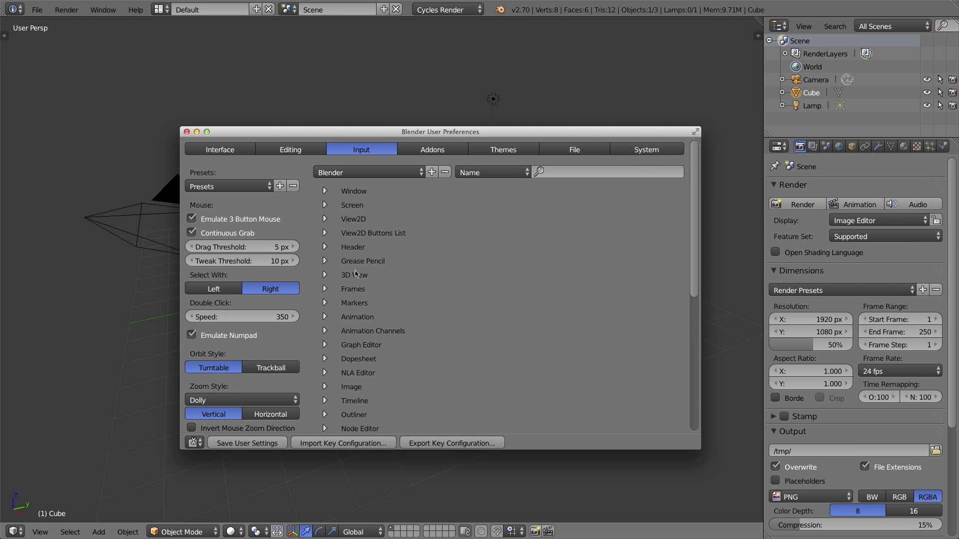
middle_drag(308, 345, 312, 242)
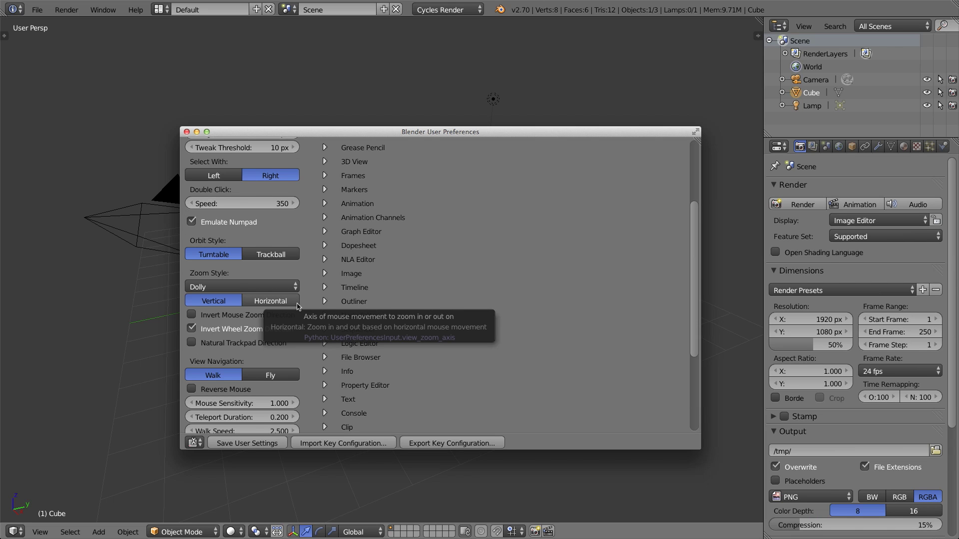
scroll(440, 287, down, 5)
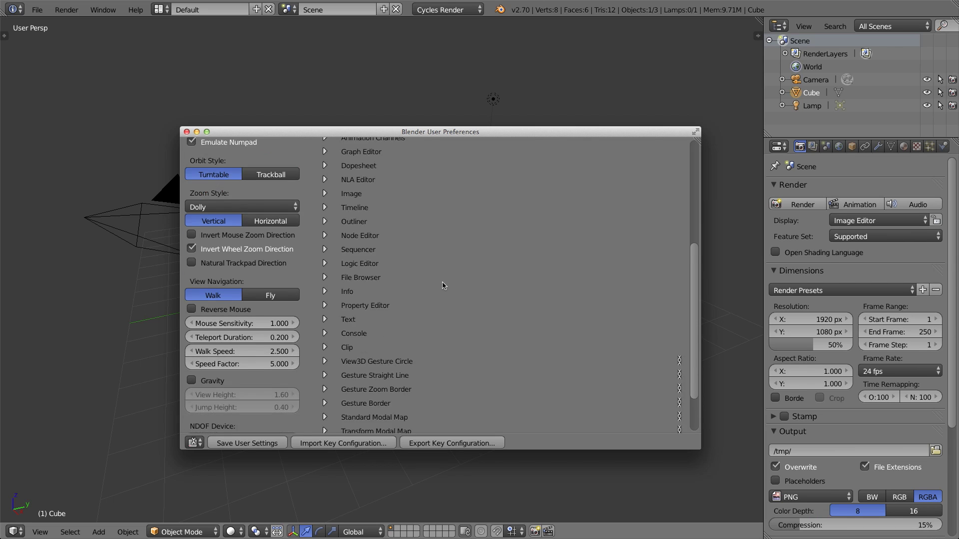
scroll(439, 285, up, 8)
scroll(438, 294, down, 3)
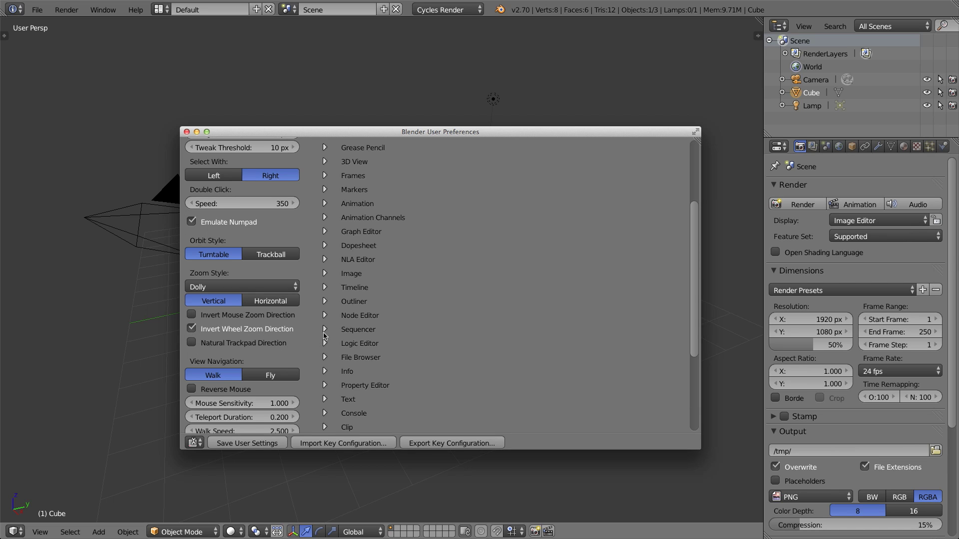
scroll(307, 350, down, 2)
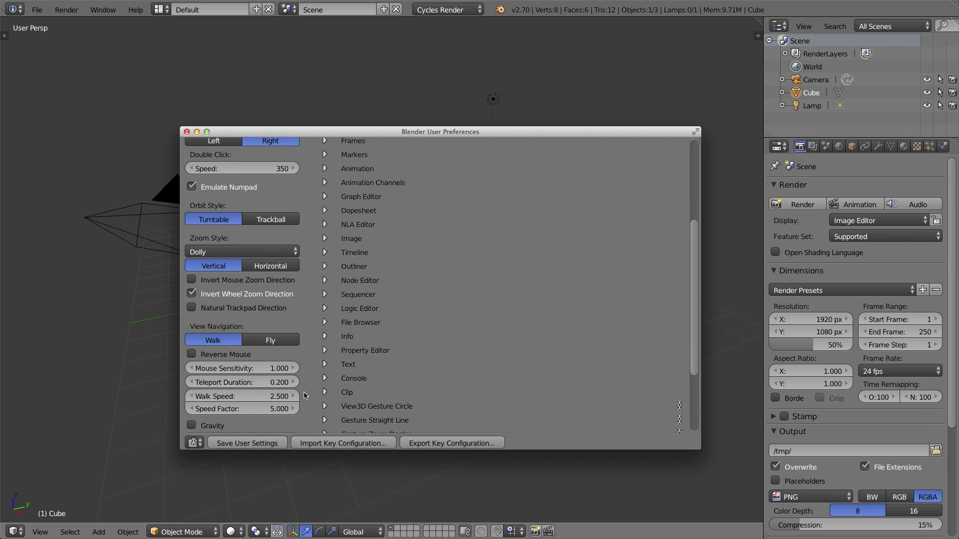
scroll(307, 330, down, 3)
scroll(310, 343, up, 9)
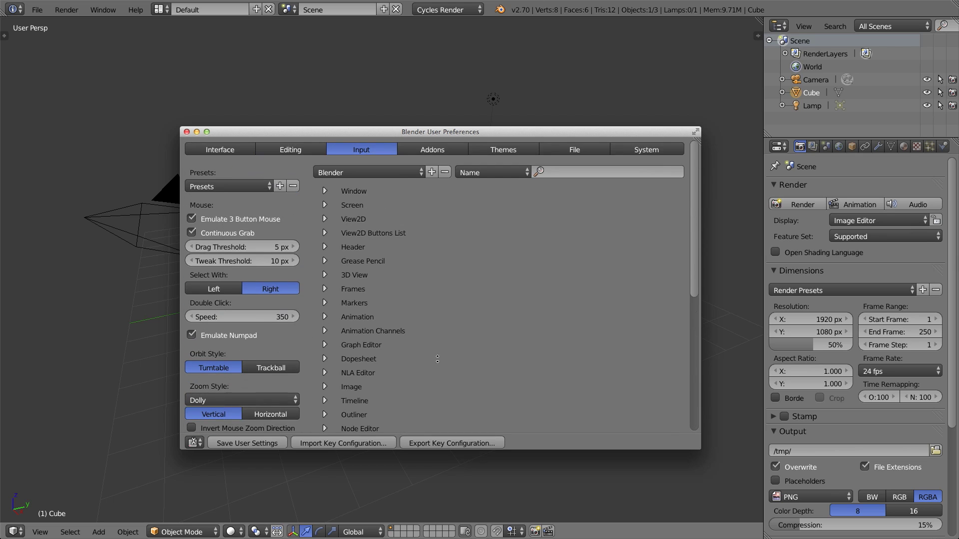
Filter the list of addons in the preferences to the 3D View category.
click(429, 151)
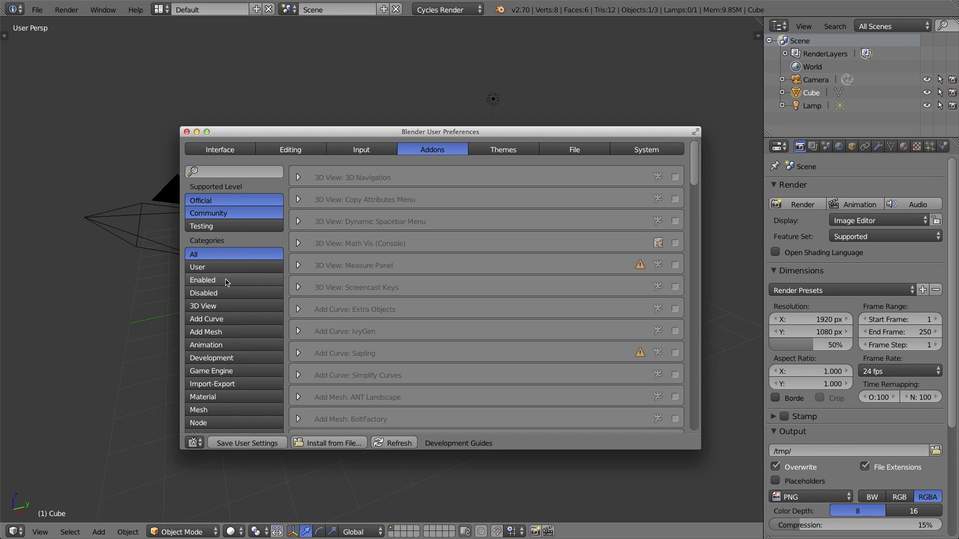
click(214, 306)
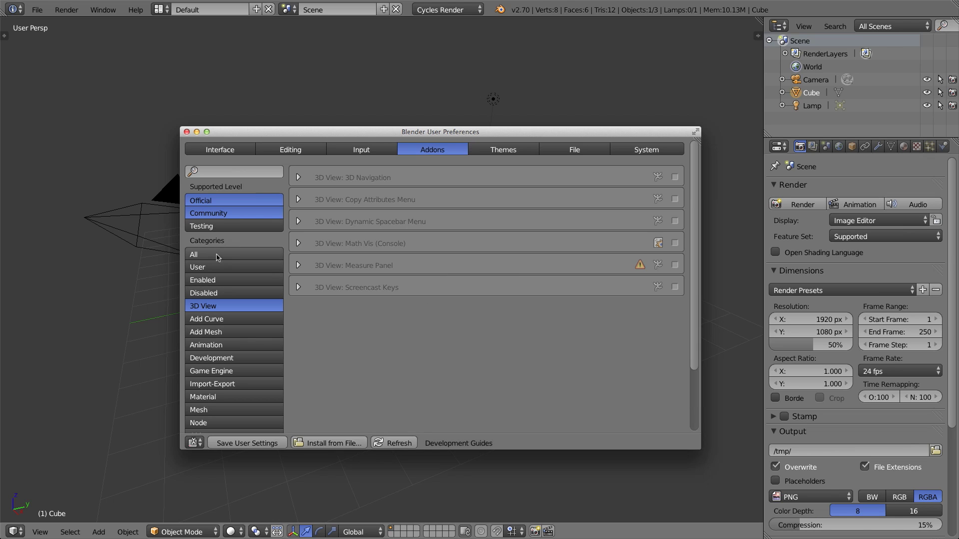
Enable the 3D View: Screencast Keys addon.
click(675, 287)
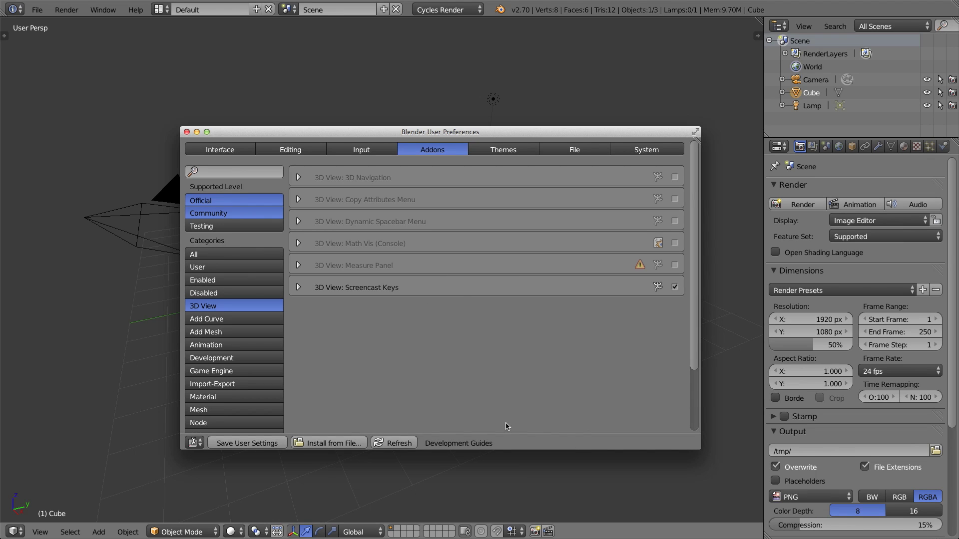
Examine the theme colours for several editors, the list of theme presets, and the File preferences.
click(524, 153)
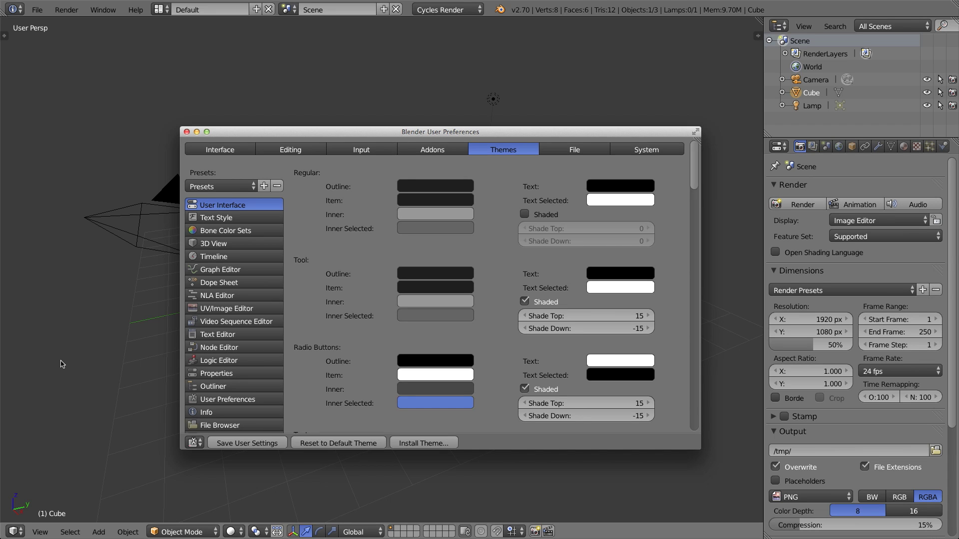
click(216, 245)
click(219, 231)
click(220, 219)
click(224, 310)
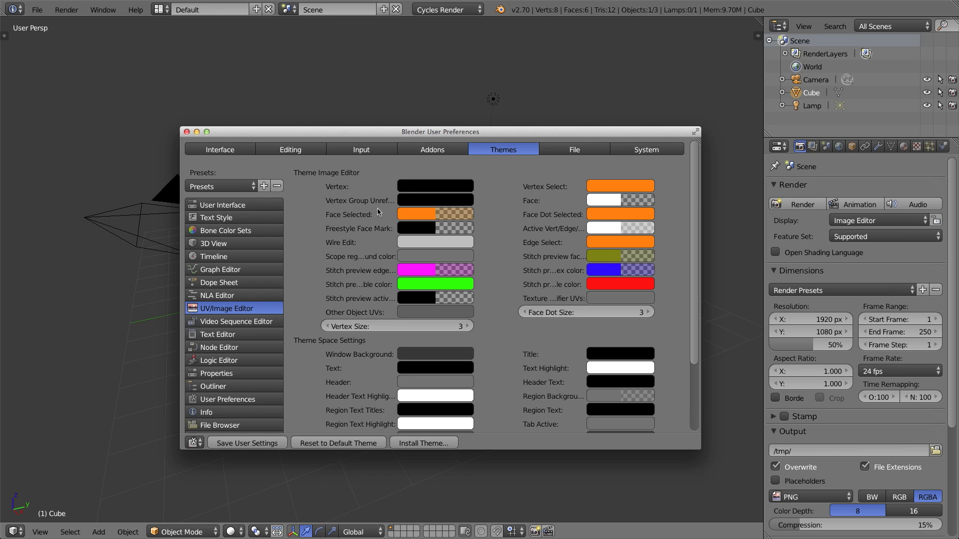
click(237, 188)
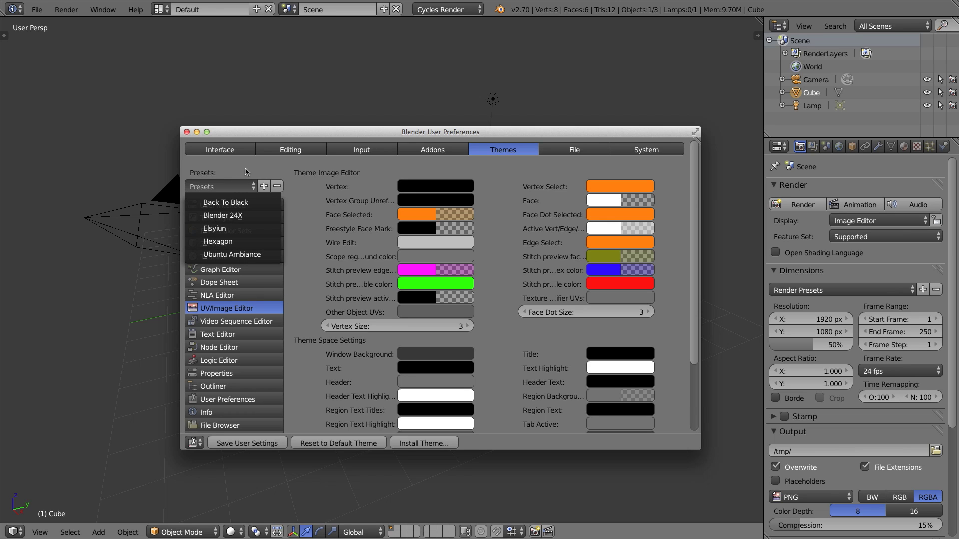
click(567, 151)
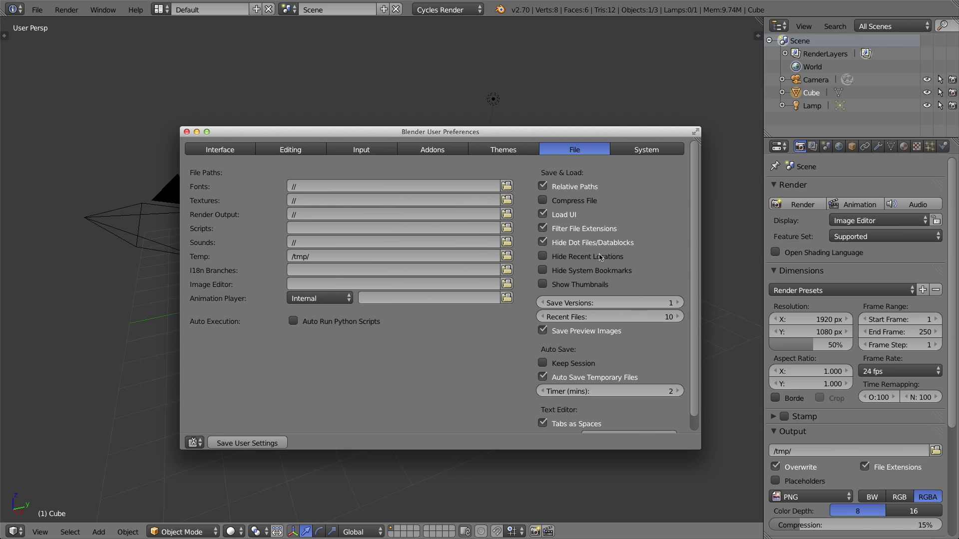
drag(695, 303, 693, 279)
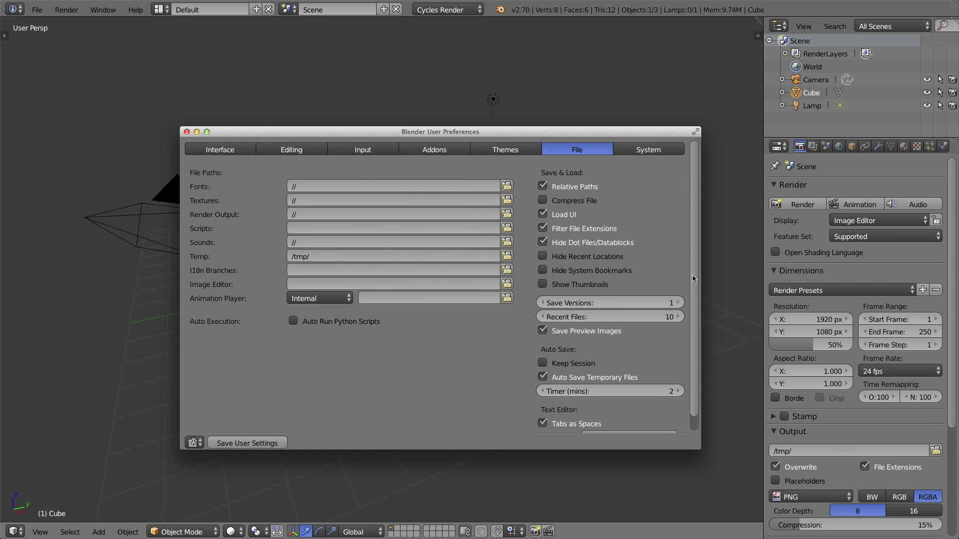
Try a DPI of 72 in the System preferences and set it back to 94.
click(621, 151)
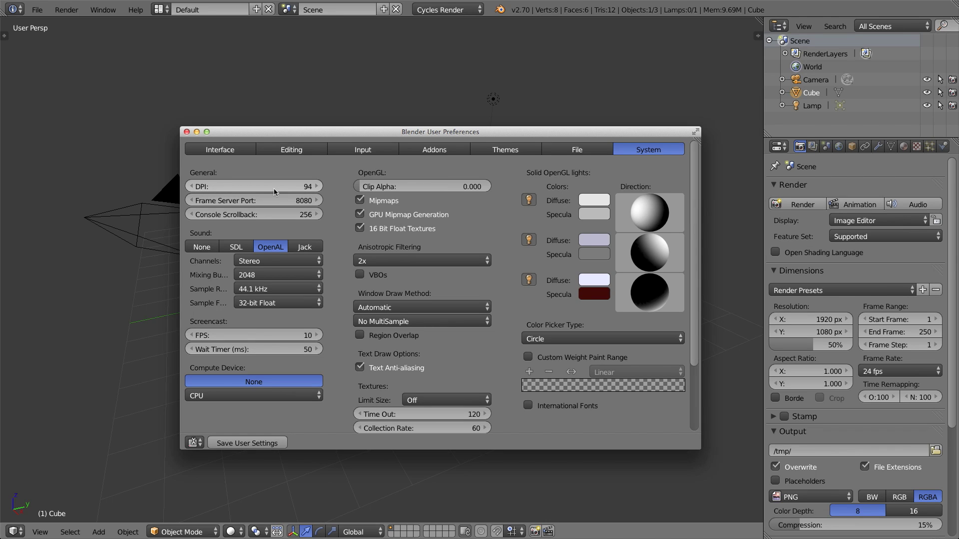
click(299, 188)
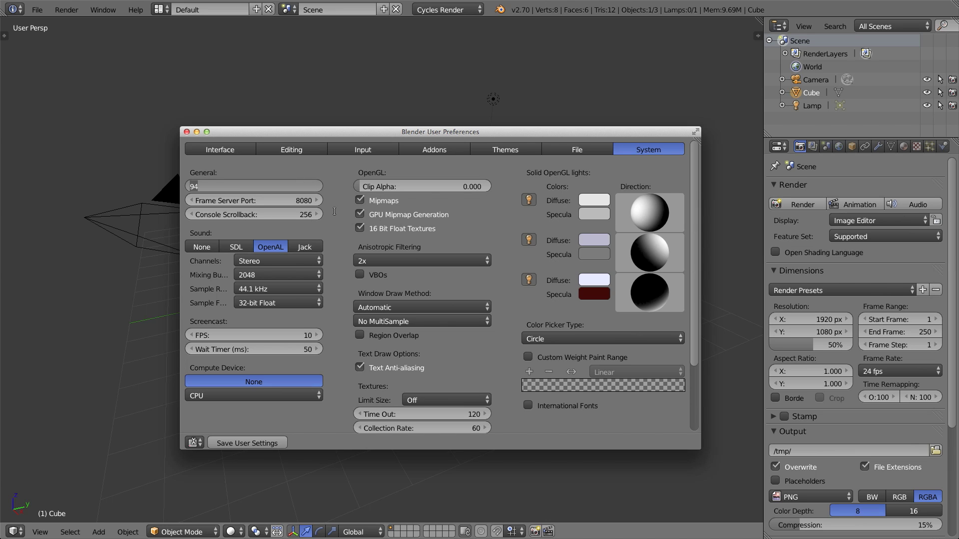
text(72)
key(Return)
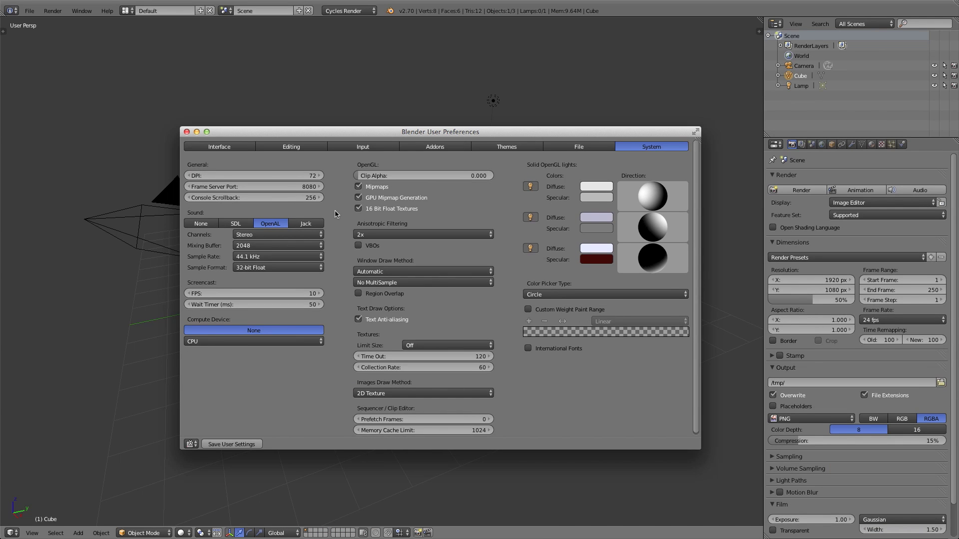
click(306, 176)
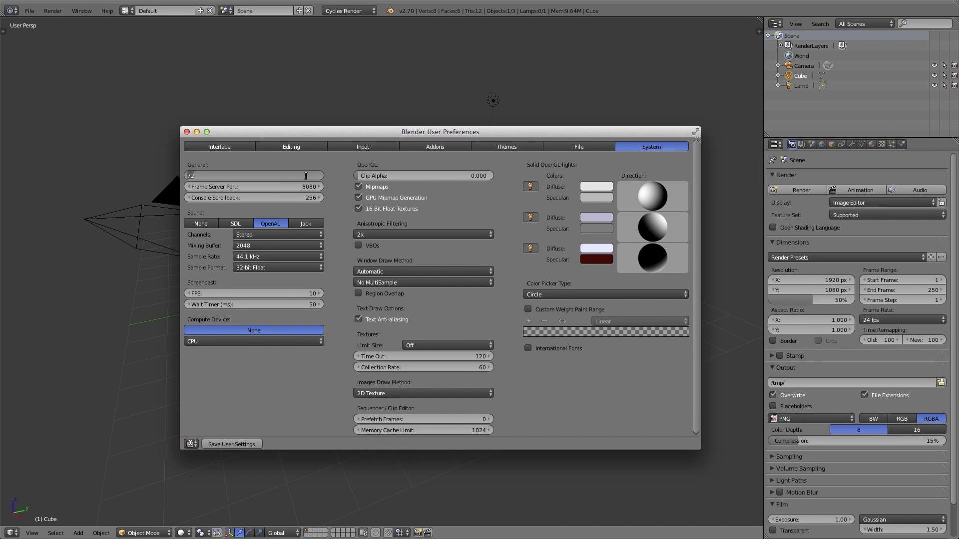
text(94)
key(Return)
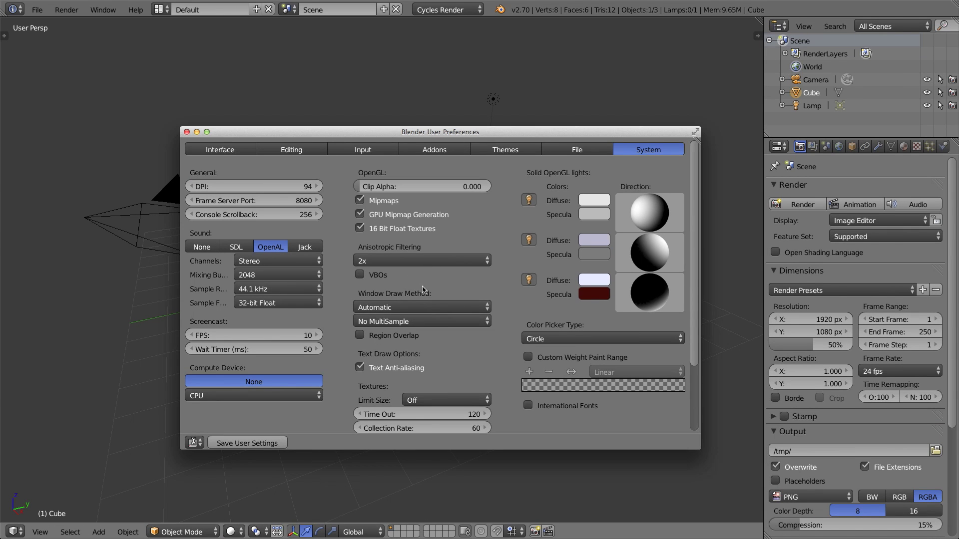
Save the user settings, return to the Interface preferences and close the User Preferences window.
middle_drag(431, 294, 430, 199)
middle_drag(424, 267, 422, 390)
click(255, 444)
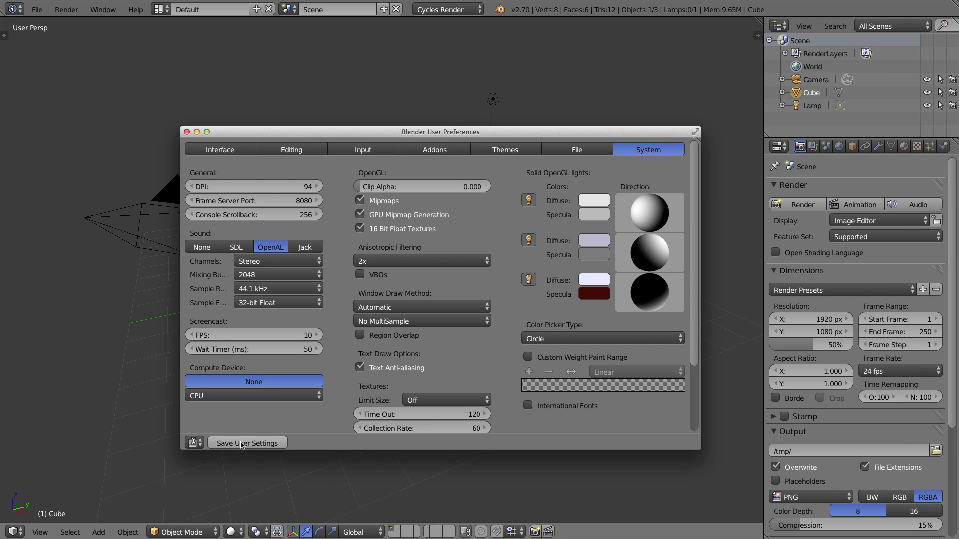
click(224, 150)
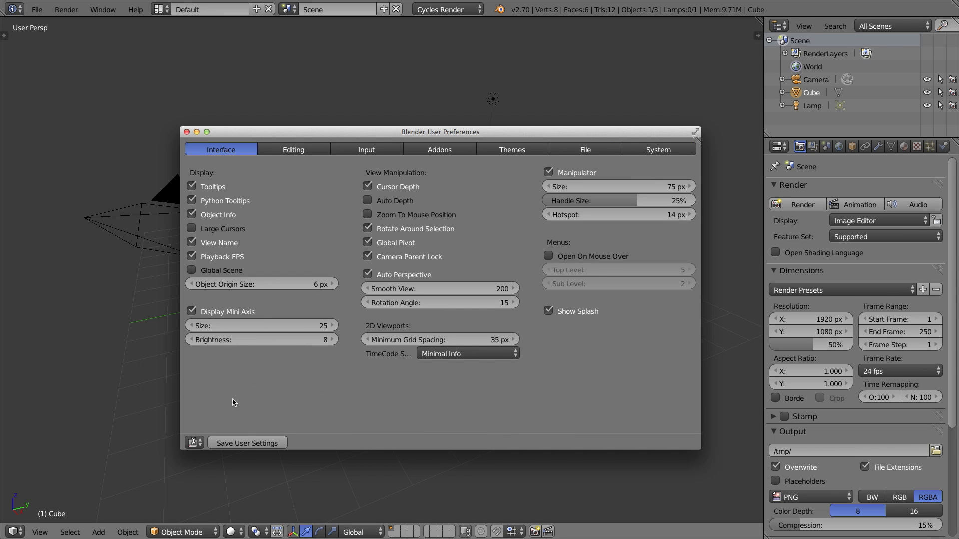
click(187, 132)
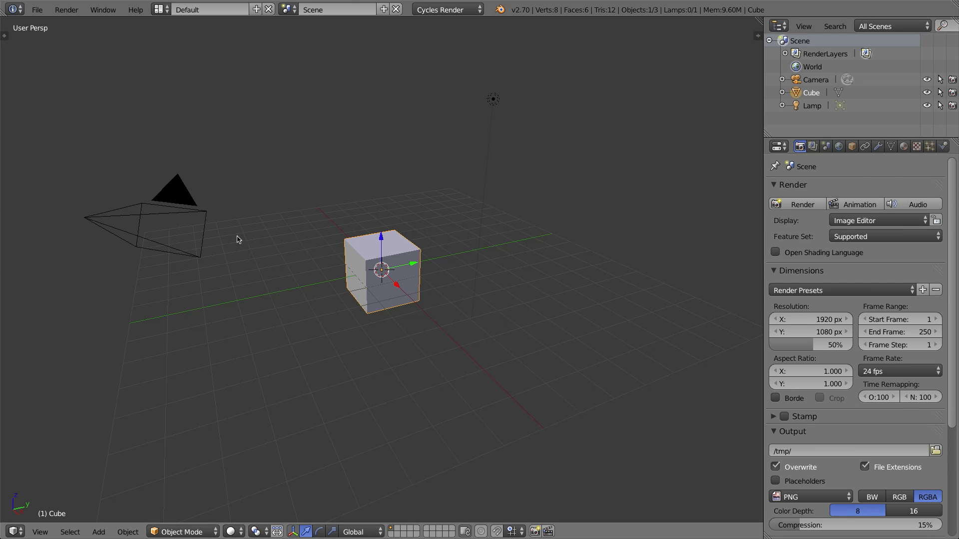
Save the current scene and layout as the startup file and confirm the save.
middle_drag(238, 240, 266, 291)
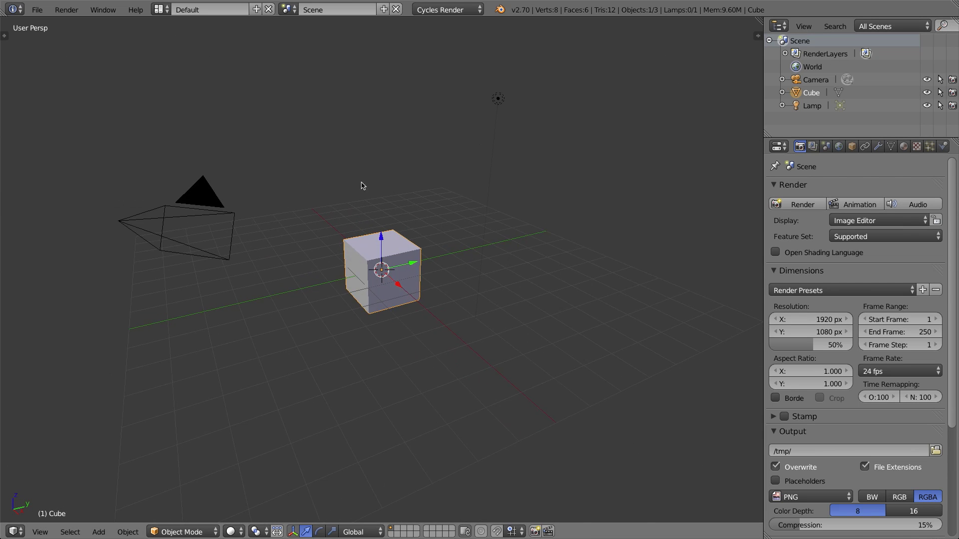
scroll(364, 228, up, 2)
scroll(366, 234, down, 1)
click(39, 10)
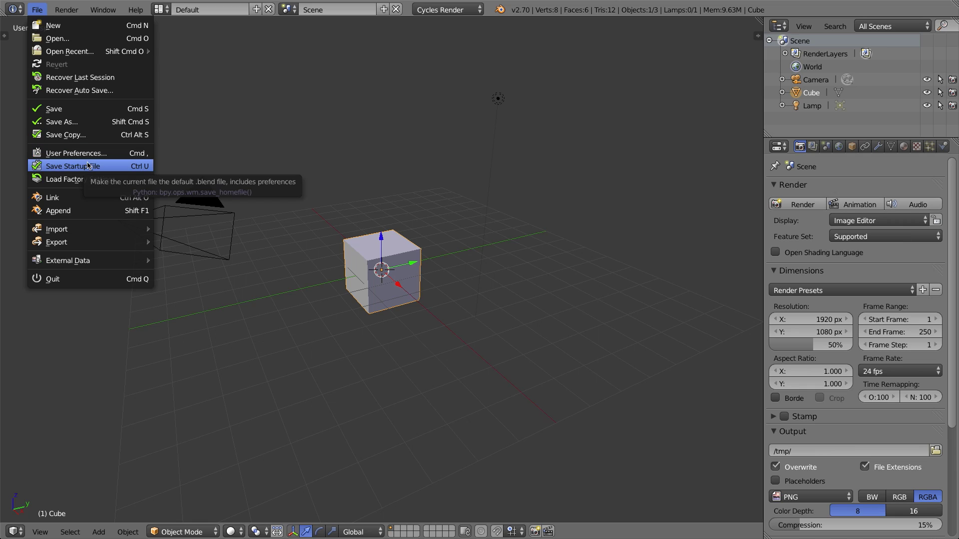
click(130, 166)
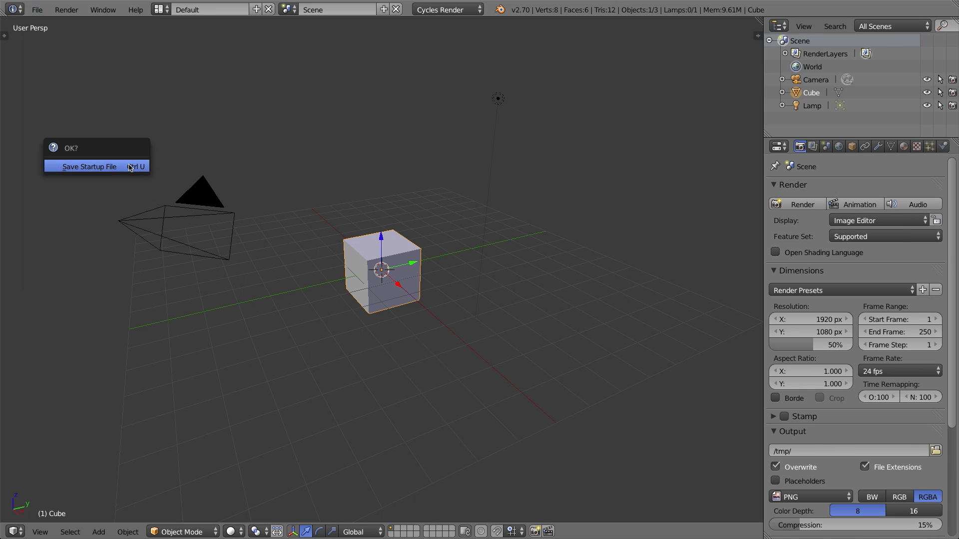
click(92, 168)
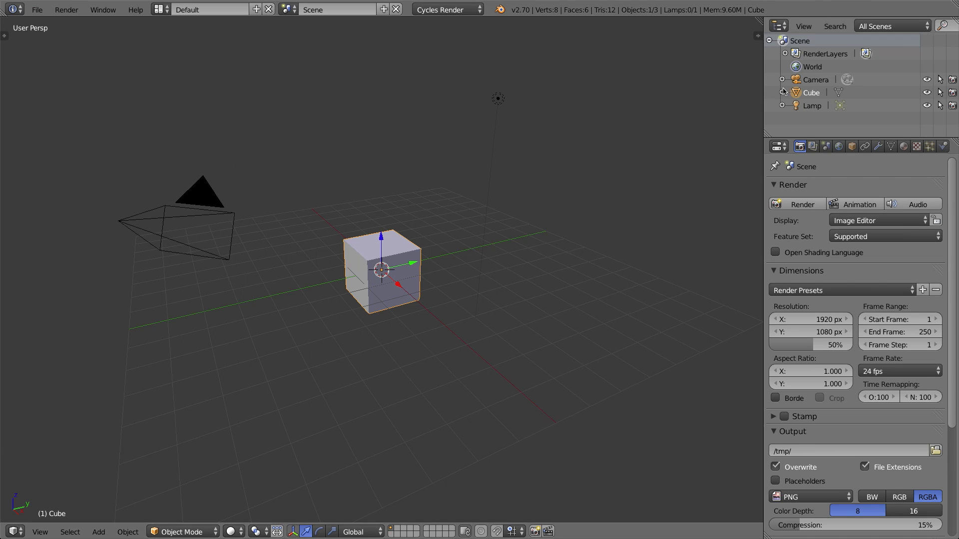
Start a new file by reloading the start-up file, and check the Interface settings in the User Preferences before closing them.
click(37, 10)
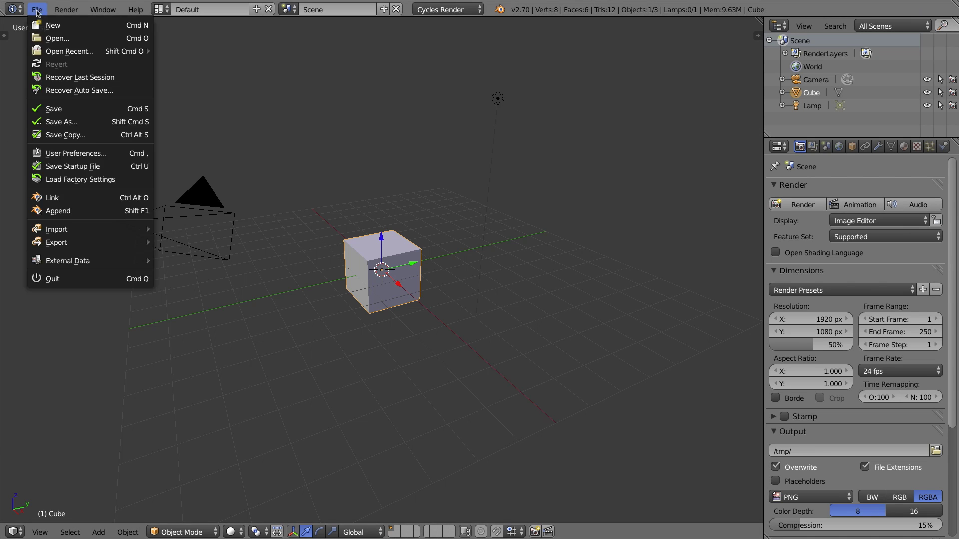
click(91, 26)
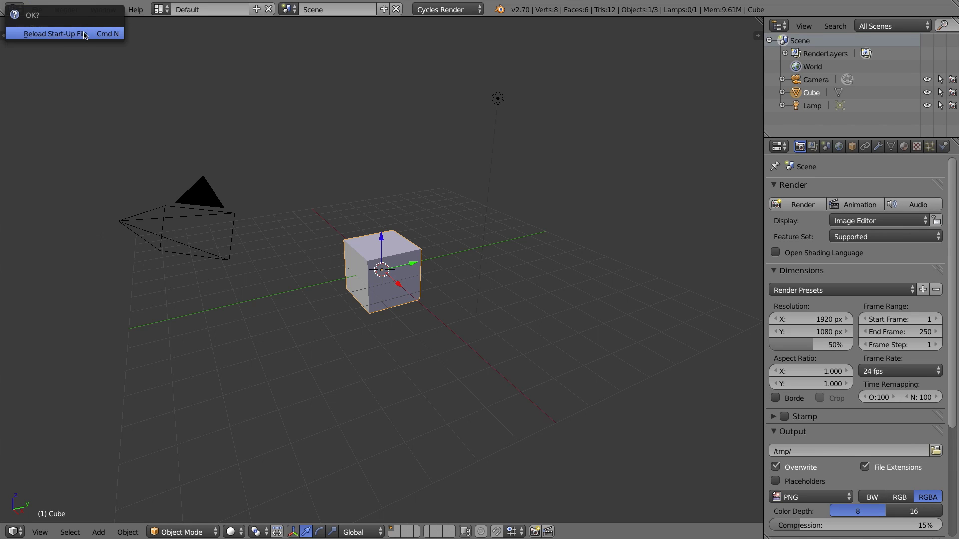
click(67, 35)
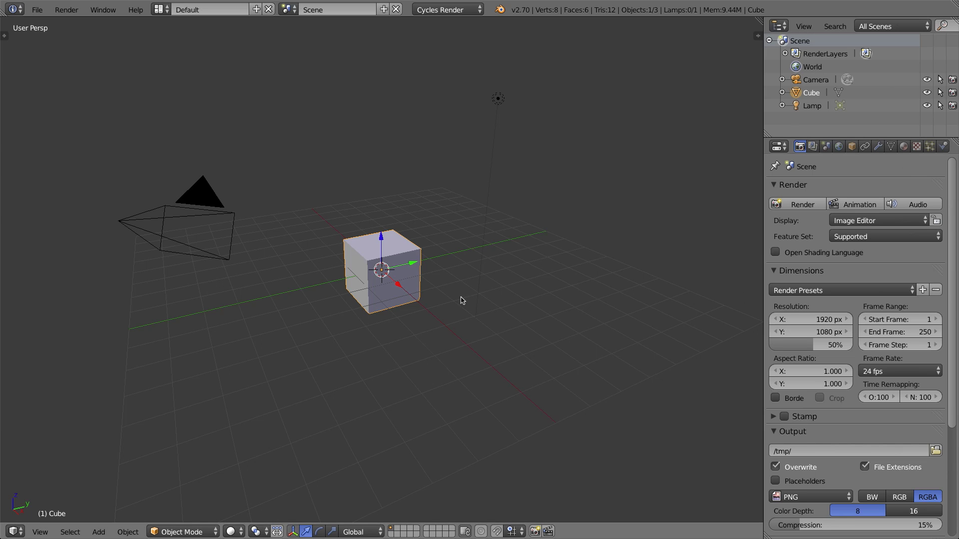
click(38, 9)
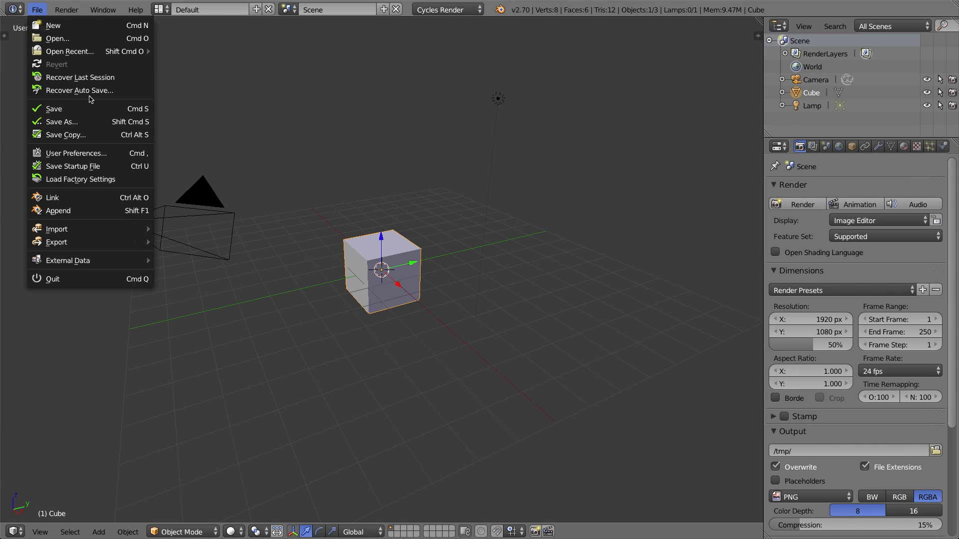
click(95, 153)
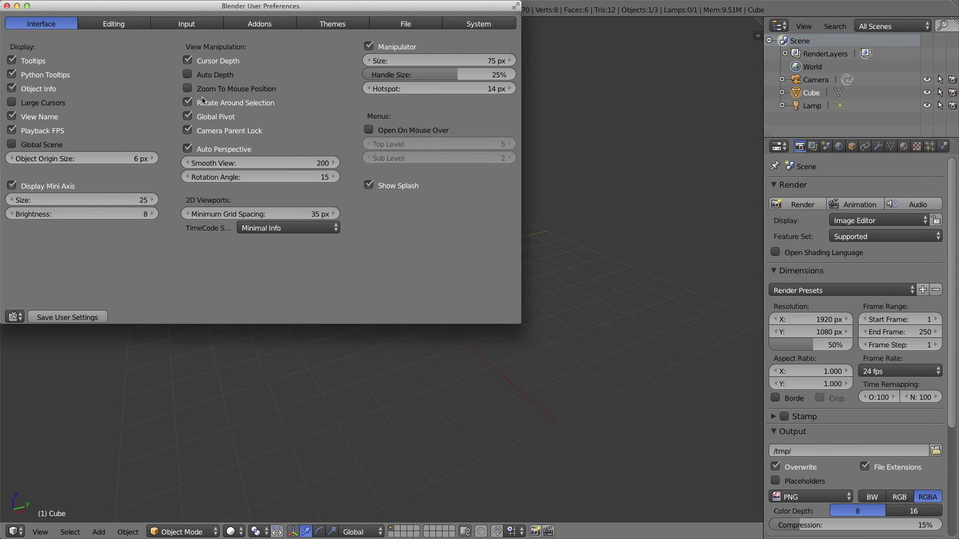
click(7, 6)
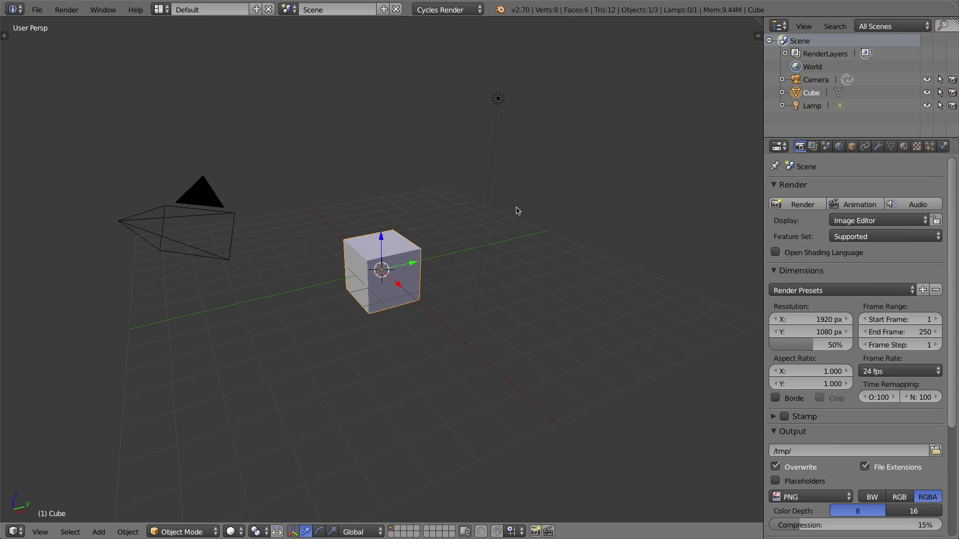
click(39, 11)
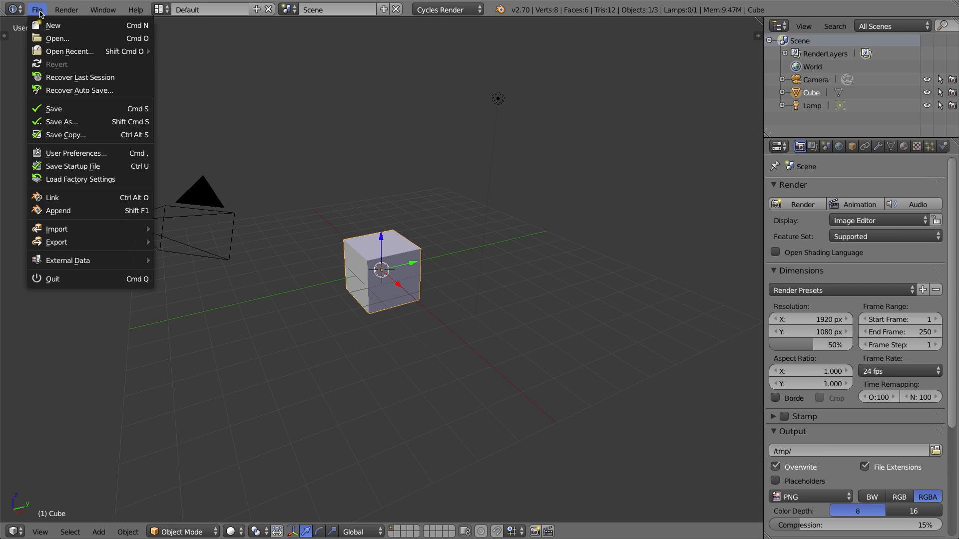
click(80, 178)
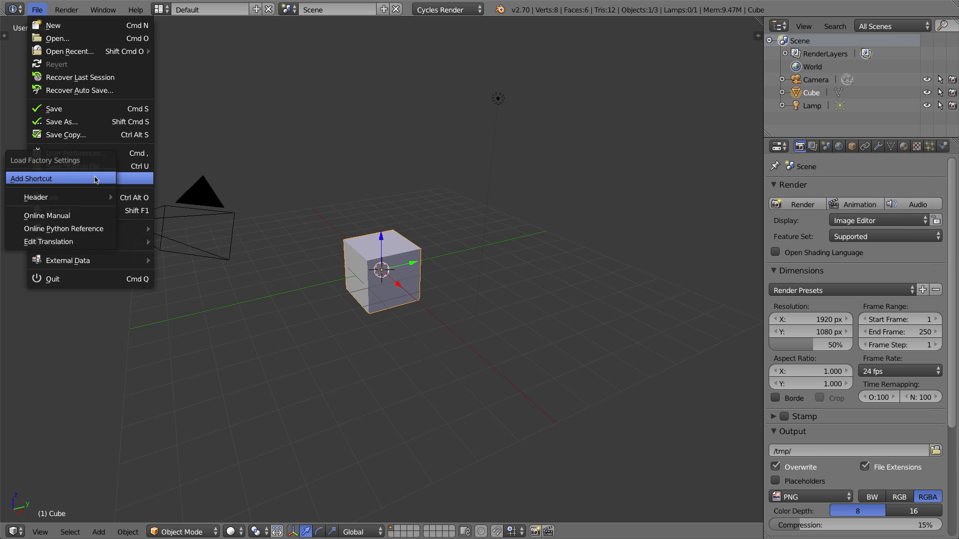
click(82, 179)
click(37, 9)
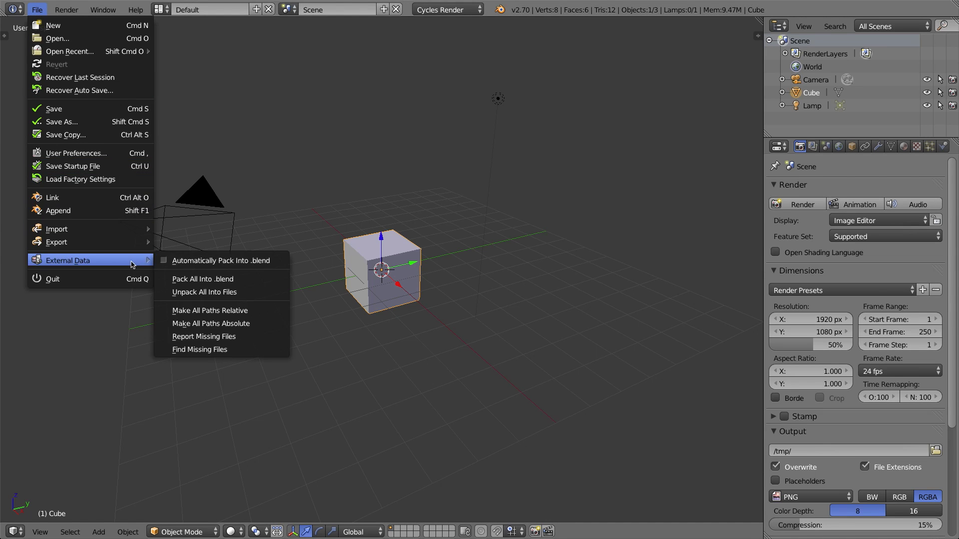
click(38, 10)
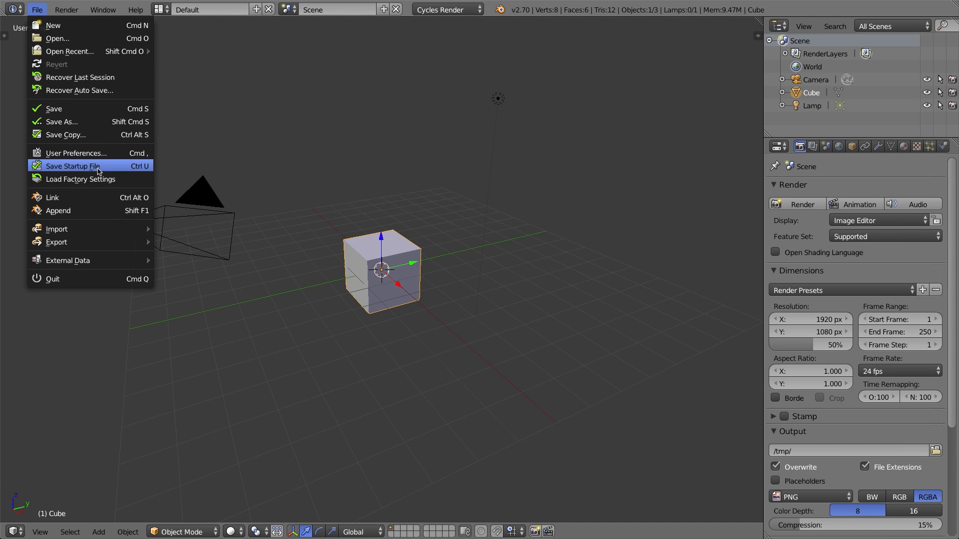
click(146, 169)
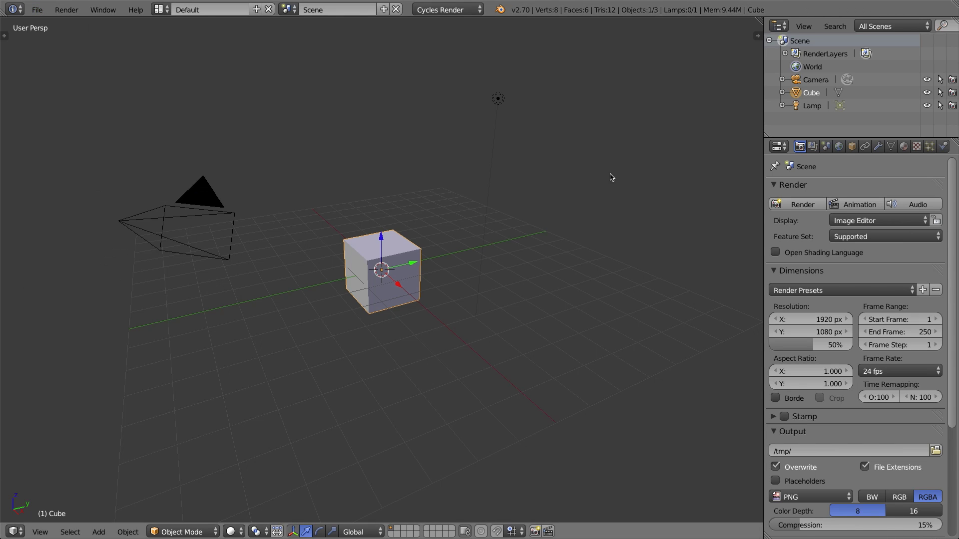